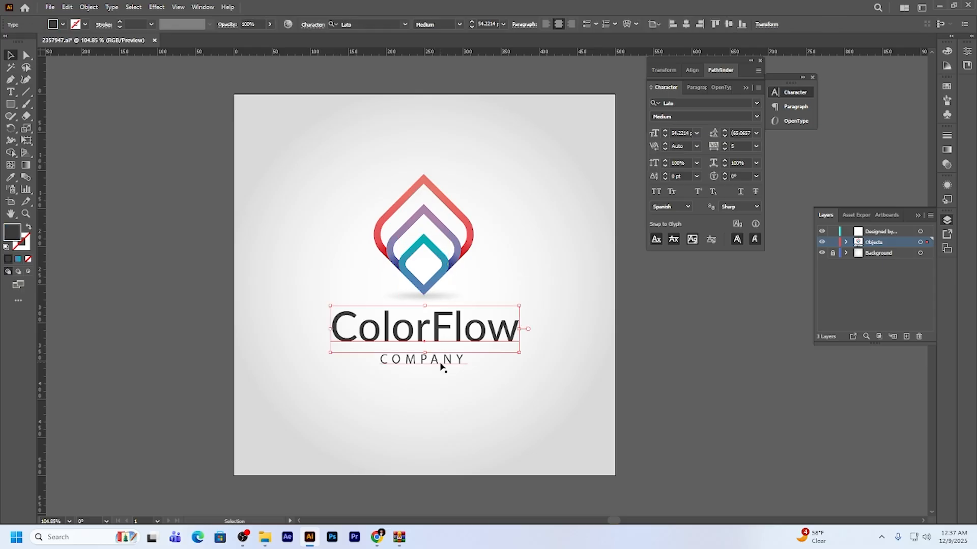
# Examine how the logo artwork is grouped by toggling the Objects layer's visibility and selecting the individual icon shapes
pyautogui.moveTo(258, 189); pyautogui.dragTo(505, 426)
pyautogui.click(821, 242)
pyautogui.click(821, 242)
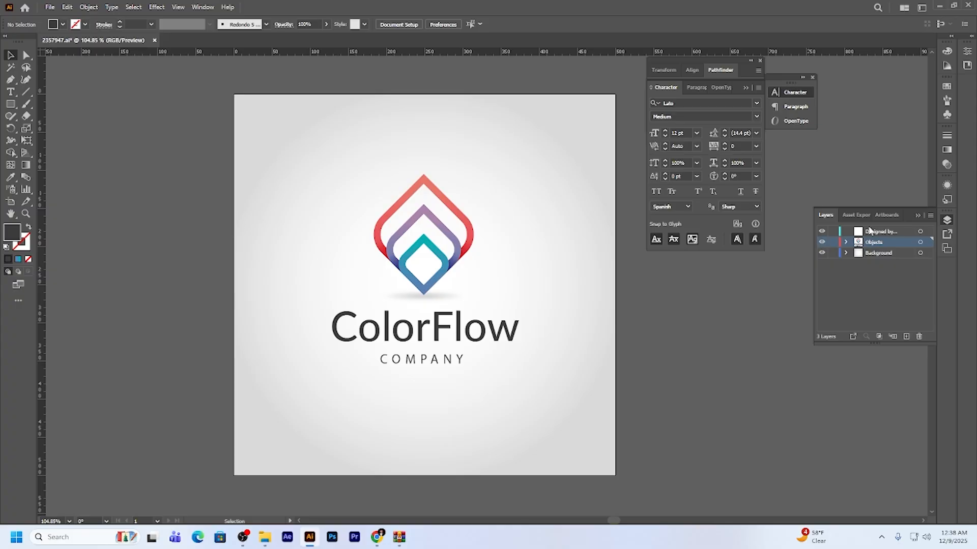
pyautogui.click(439, 198)
pyautogui.click(430, 254)
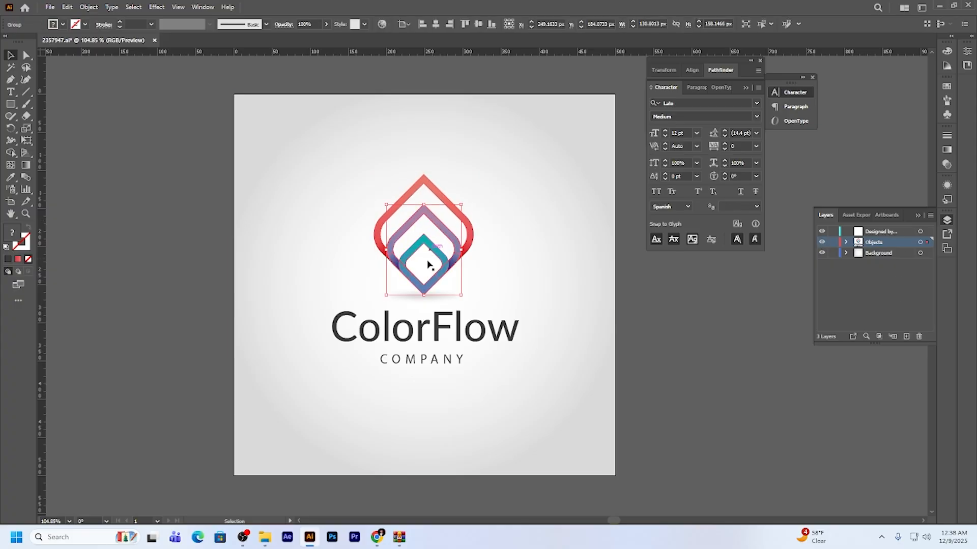
pyautogui.click(433, 282)
pyautogui.hotkey('ctrl', 'shift', 'a')
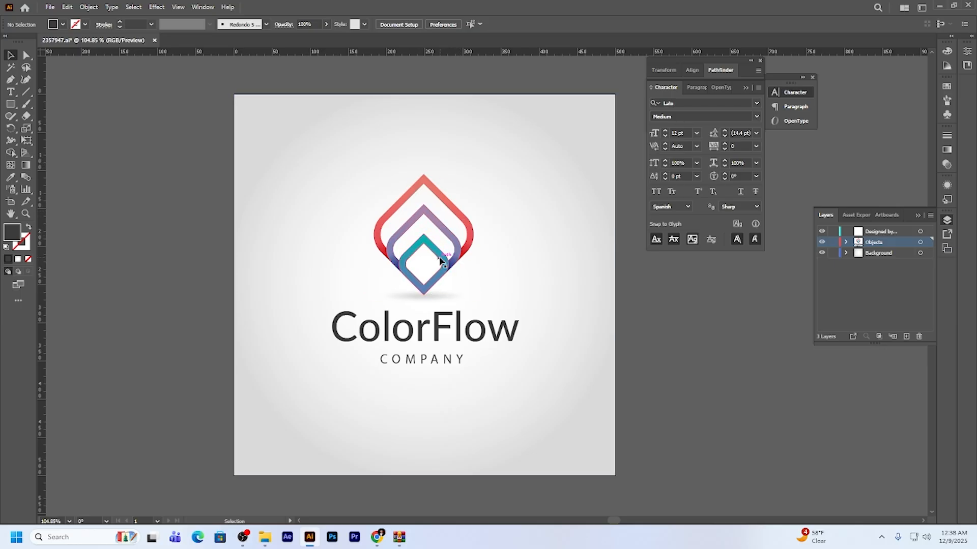
# Delete the soft shadow ellipse beneath the logo icon
pyautogui.click(438, 255)
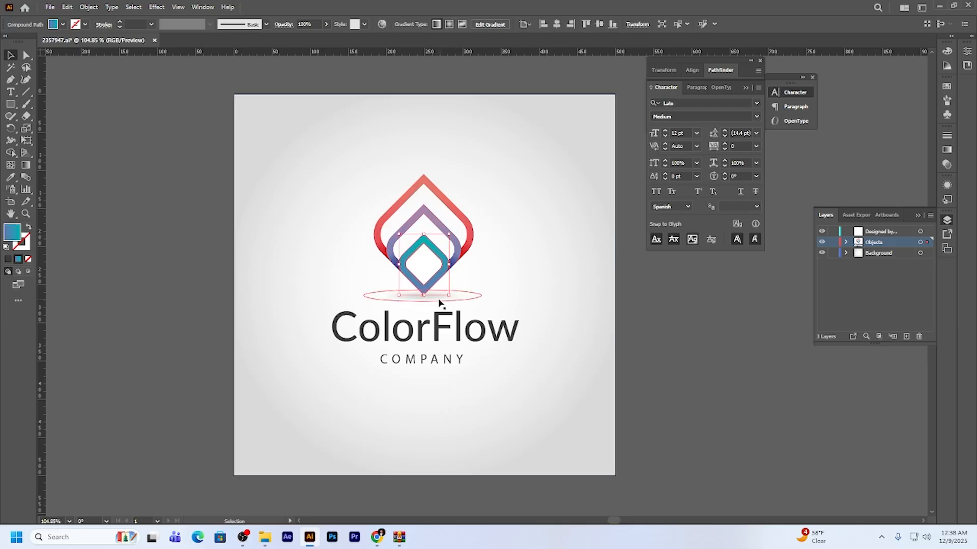
pyautogui.click(435, 302)
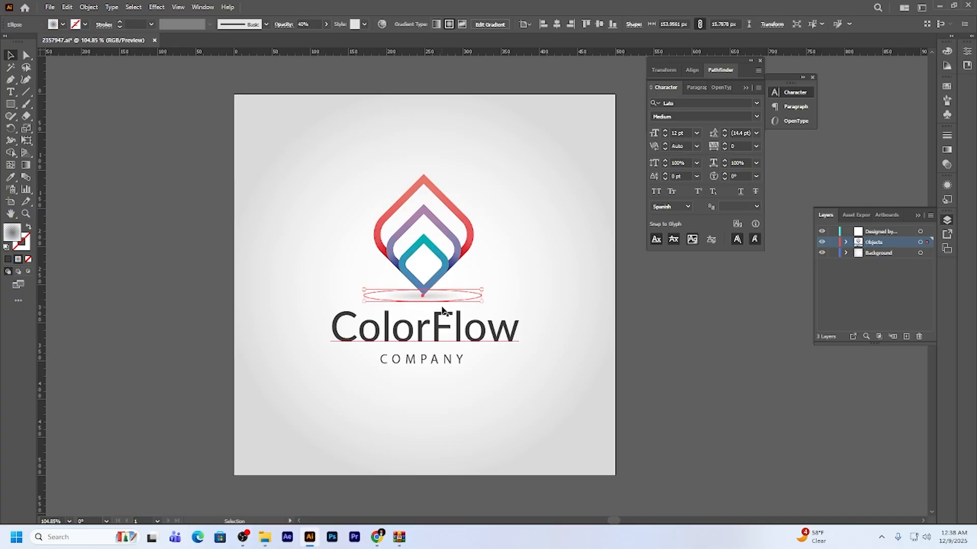
pyautogui.press('Delete')
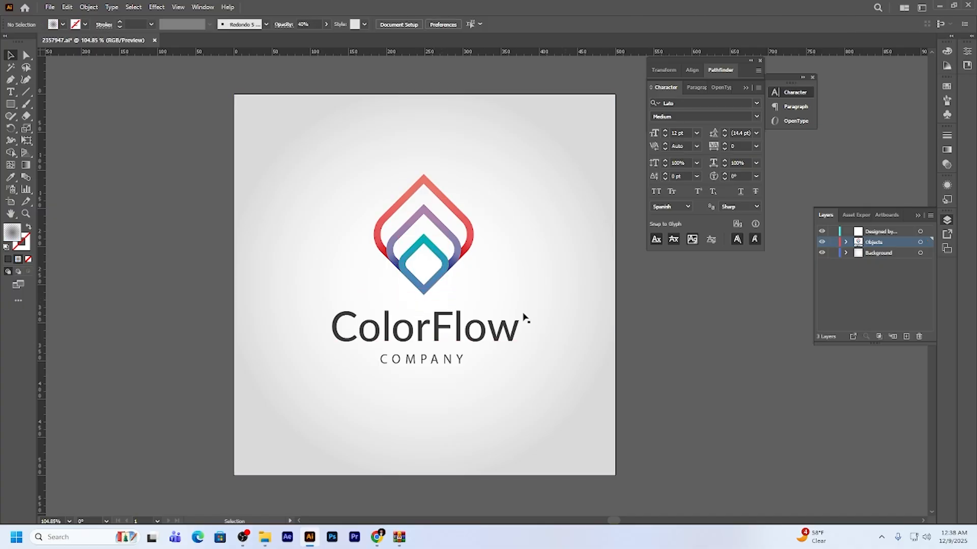
# Cut the inner teal-blue diamond out of the Objects layer and paste it in its original position on a new layer
pyautogui.moveTo(437, 261); pyautogui.dragTo(621, 283)
pyautogui.hotkey('ctrl', 'z')
pyautogui.press('a')
pyautogui.press('Delete')
pyautogui.press('v')
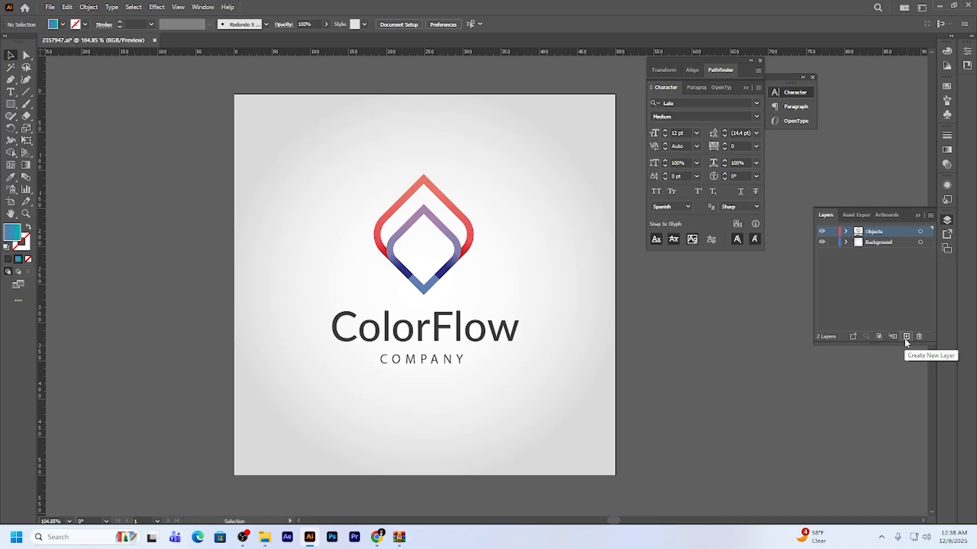
pyautogui.click(907, 337)
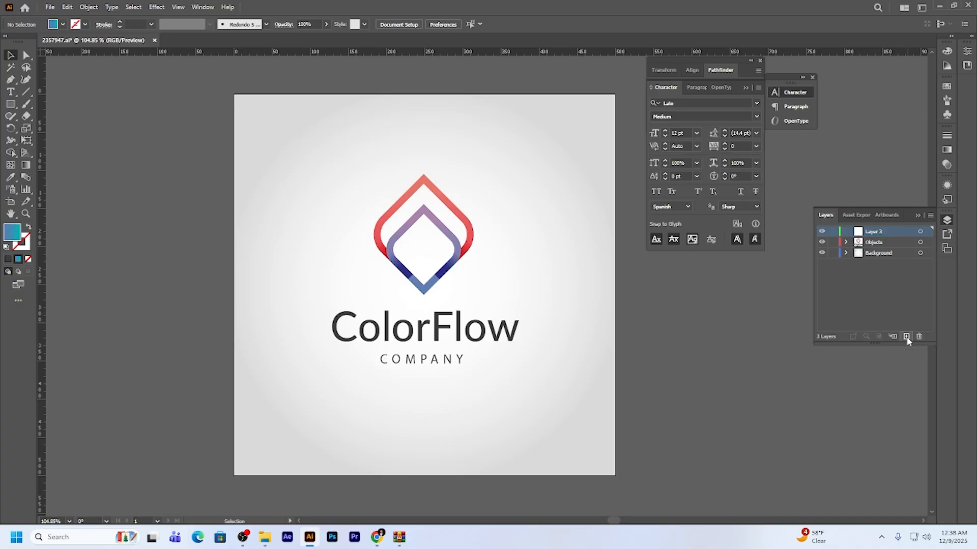
pyautogui.hotkey('ctrl', 'v')
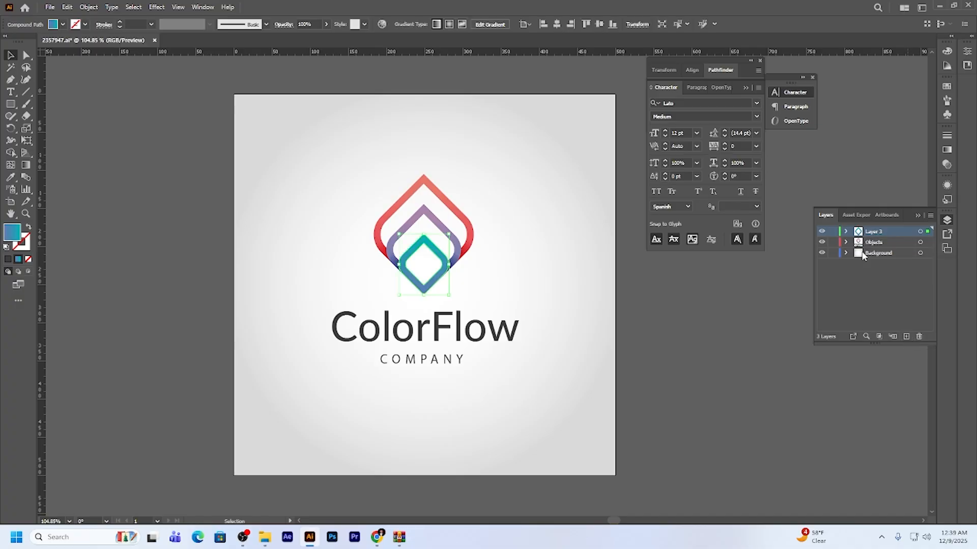
# Move the middle purple shape and the outer red shape each onto its own new layer, keeping their original positions
pyautogui.click(433, 222)
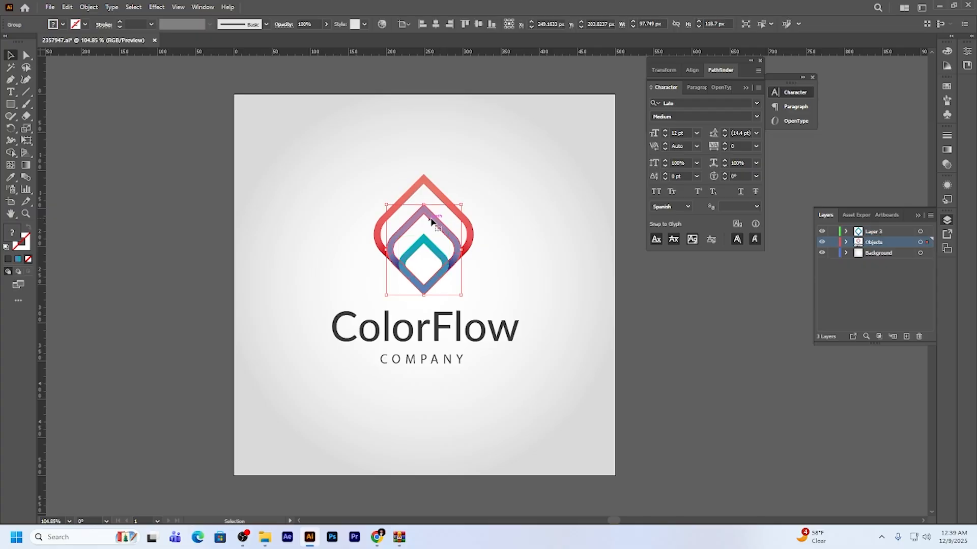
pyautogui.press('a')
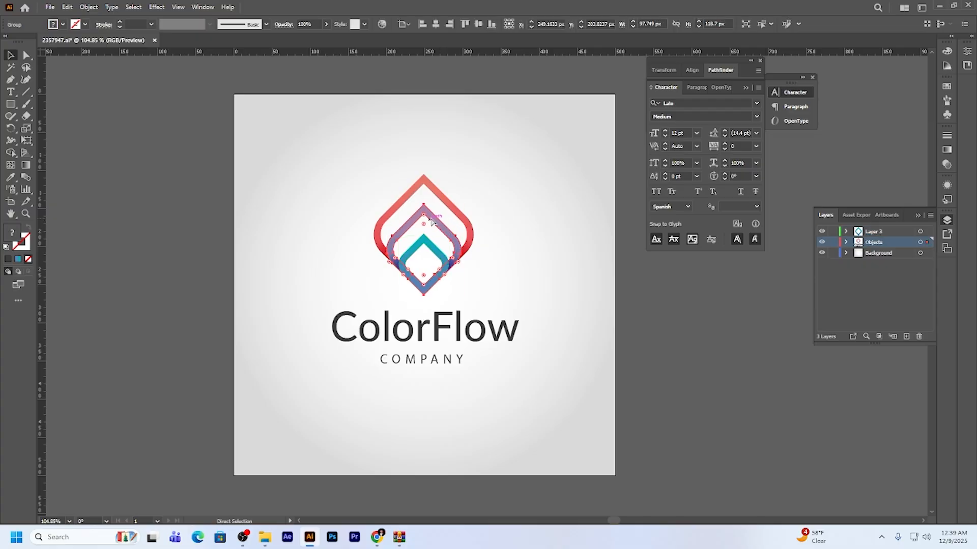
pyautogui.hotkey('ctrl', 'x')
pyautogui.press('v')
pyautogui.click(906, 336)
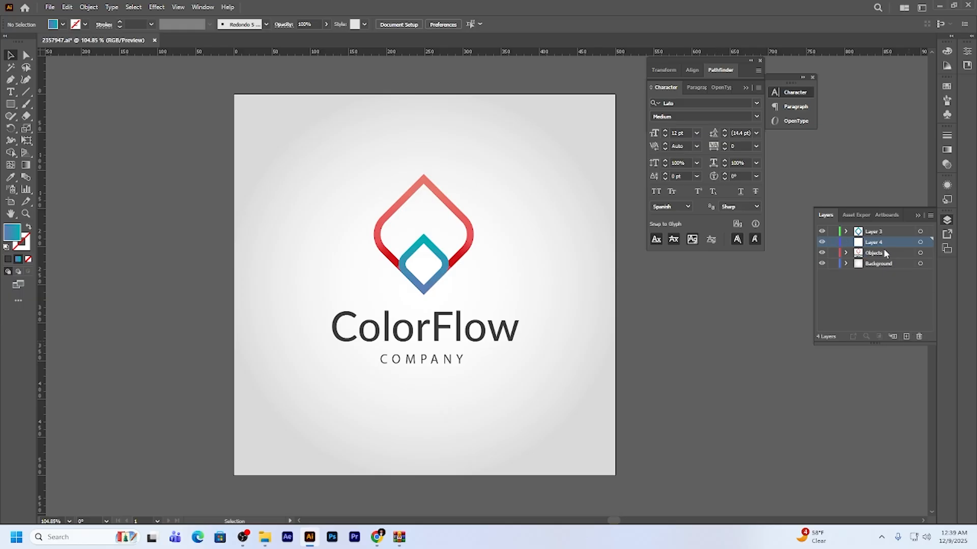
pyautogui.hotkey('ctrl', 'shift', 'v')
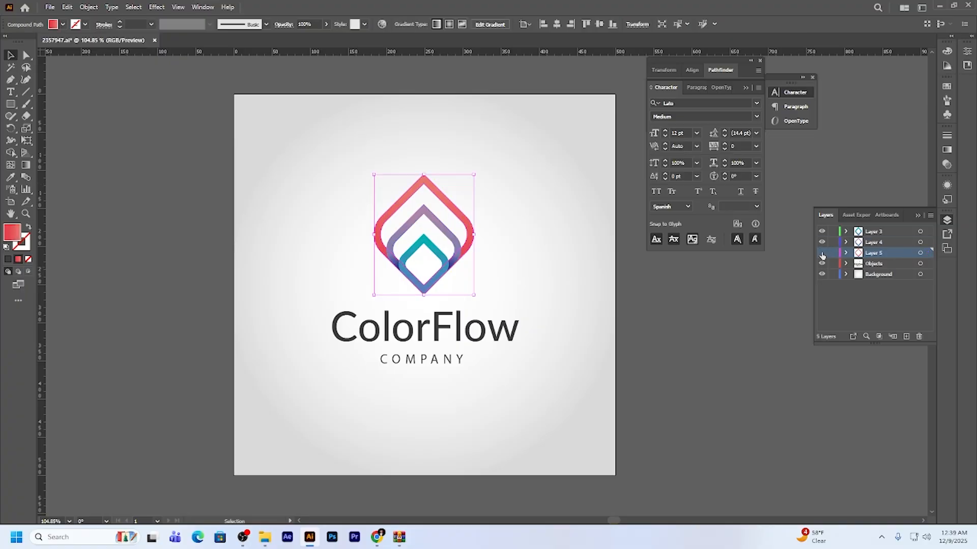
# Hide Layer 5, Layer 4 and Layer 3, and remove the leftover red gradient pieces from the Objects layer
pyautogui.click(821, 253)
pyautogui.click(822, 242)
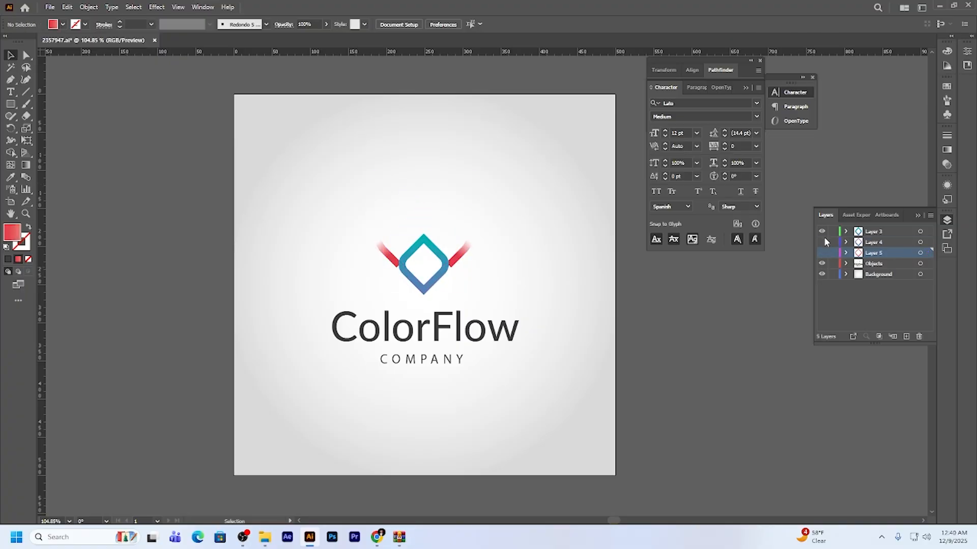
pyautogui.click(821, 231)
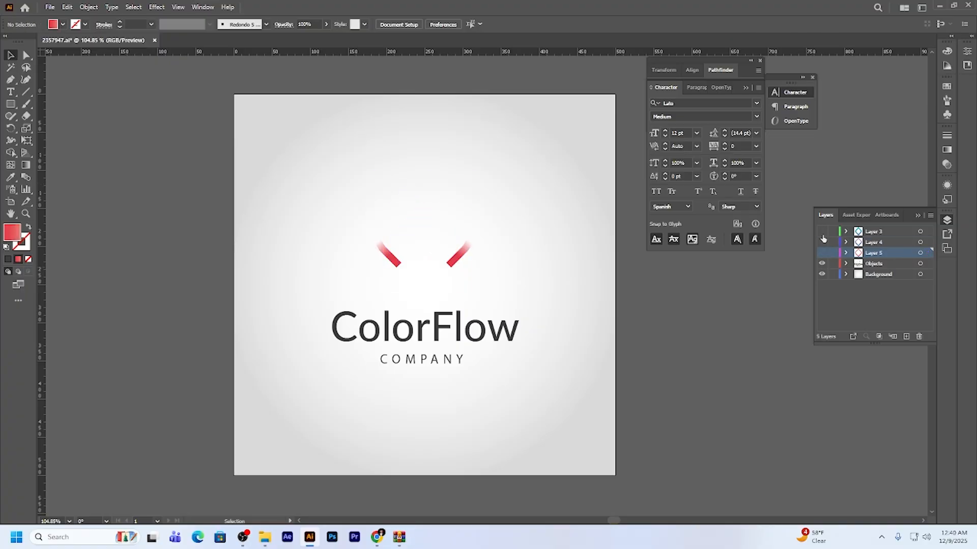
pyautogui.click(463, 260)
pyautogui.hotkey('ctrl', 'x')
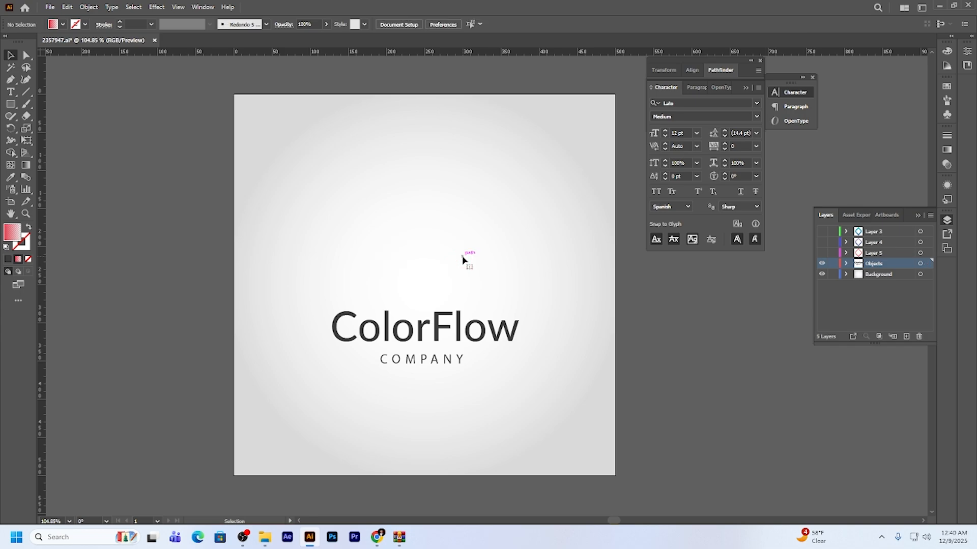
# Move the ColorFlow text from the Objects layer onto its own new layer, keeping its position
pyautogui.click(470, 338)
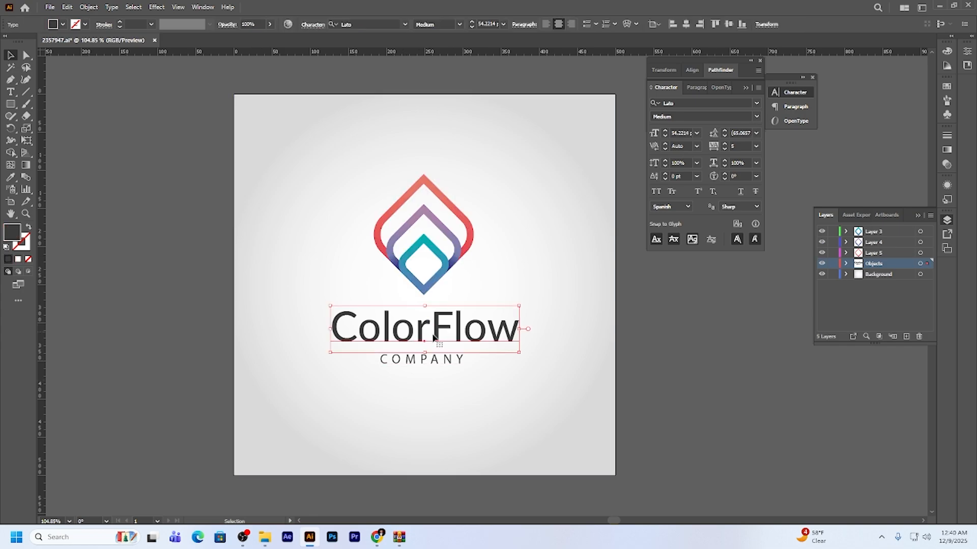
pyautogui.press('a')
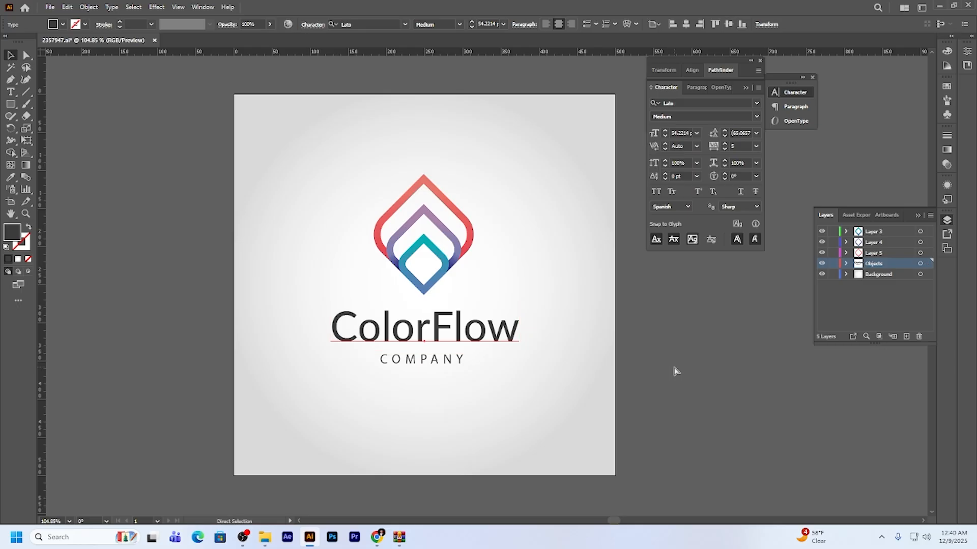
pyautogui.press('Delete')
pyautogui.click(906, 337)
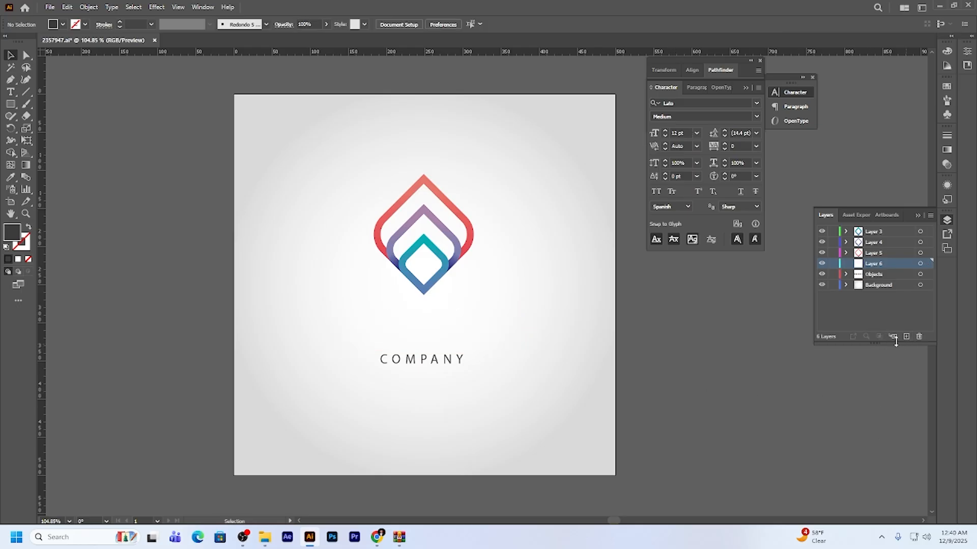
pyautogui.hotkey('ctrl', 'f')
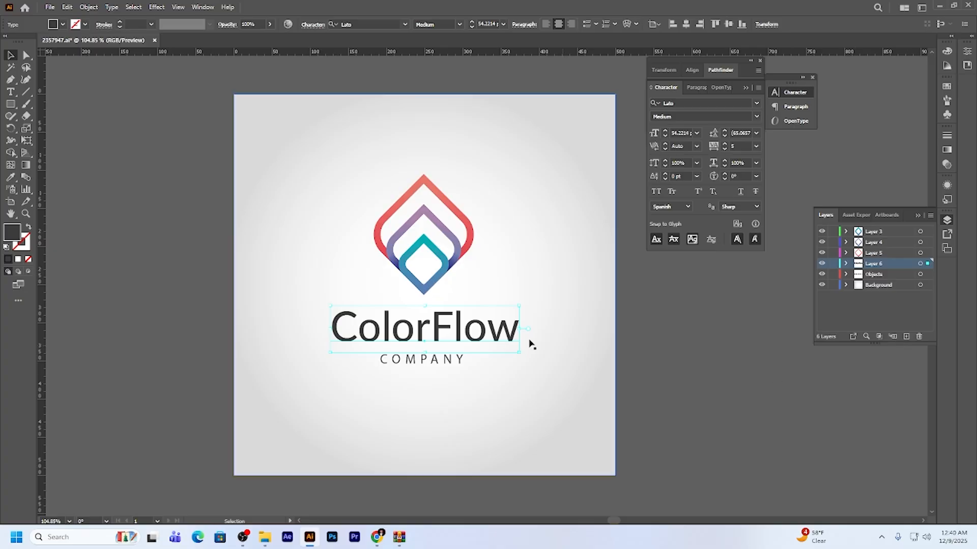
# Check what each layer contains by hiding the layers one after another and showing them all again
pyautogui.click(821, 231)
pyautogui.click(821, 242)
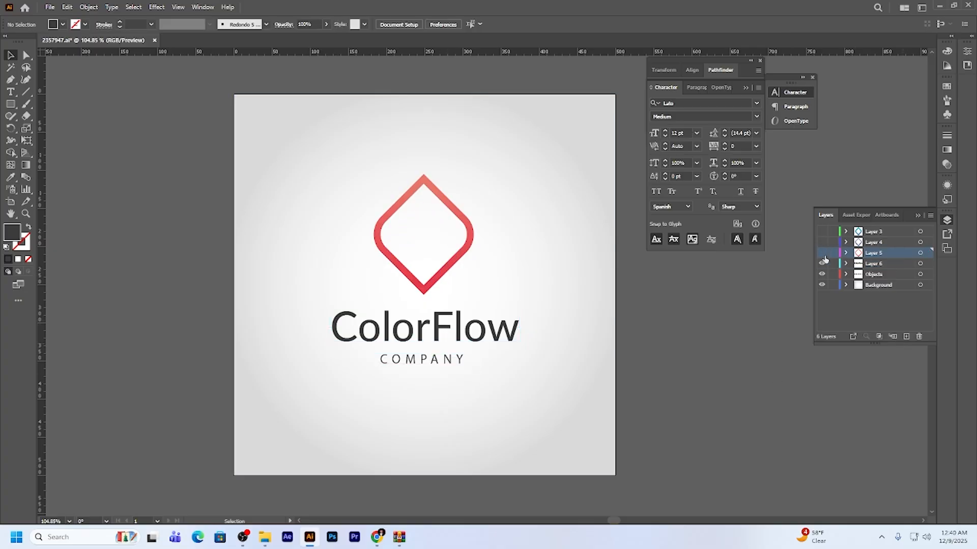
pyautogui.click(822, 253)
pyautogui.click(822, 263)
pyautogui.click(821, 274)
pyautogui.moveTo(822, 286); pyautogui.dragTo(822, 230)
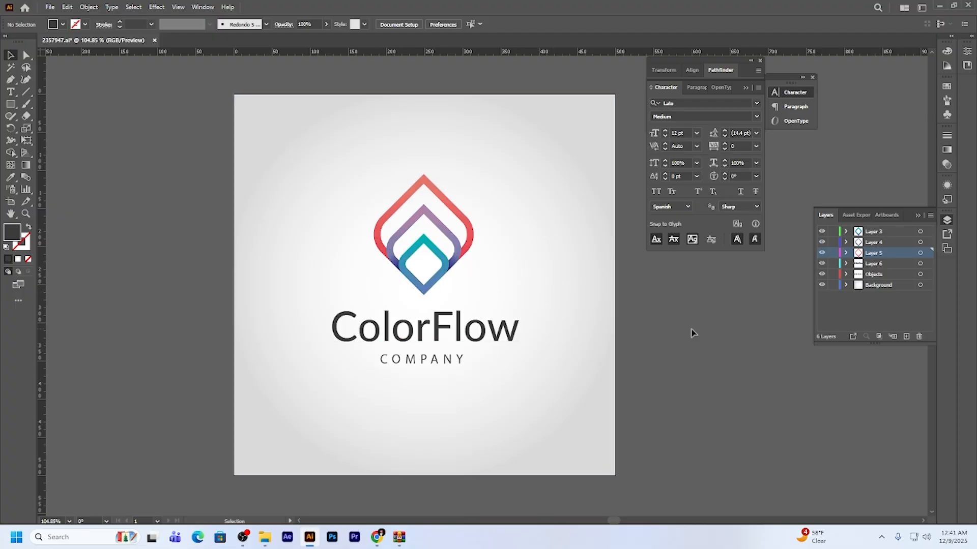
pyautogui.press('a')
pyautogui.click(386, 268)
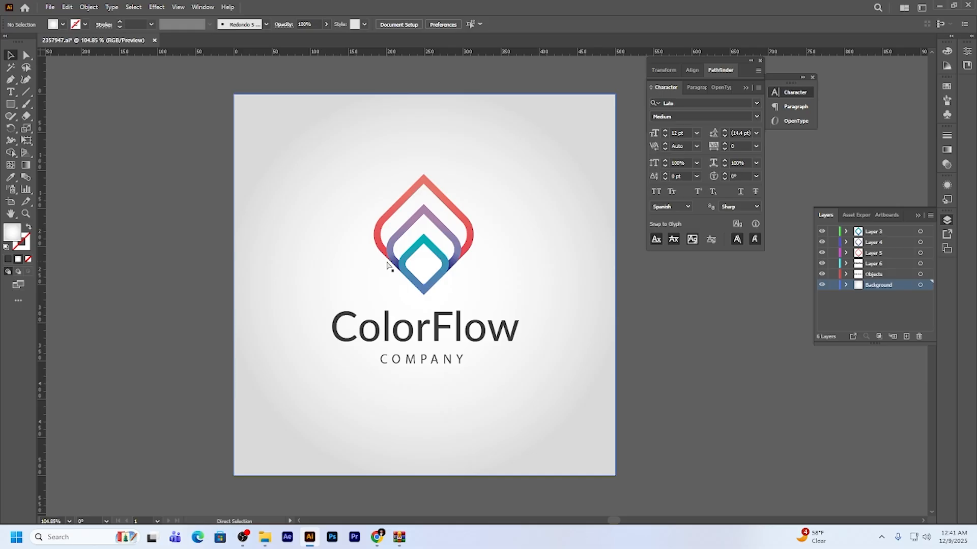
# Save the document as 1234 in the Downloads folder in Adobe Illustrator format, using the Illustrator 2020 version
pyautogui.hotkey('ctrl', 'shift', 's')
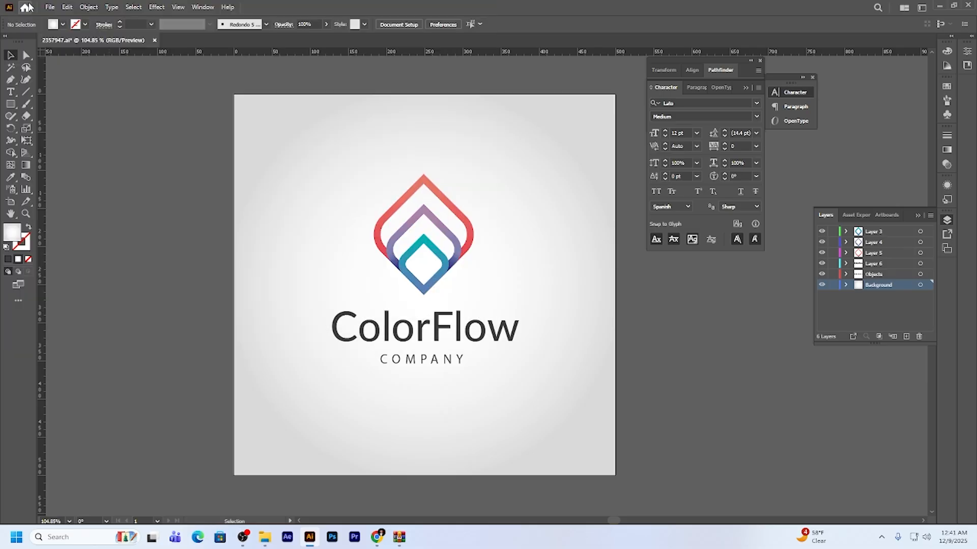
pyautogui.click(50, 7)
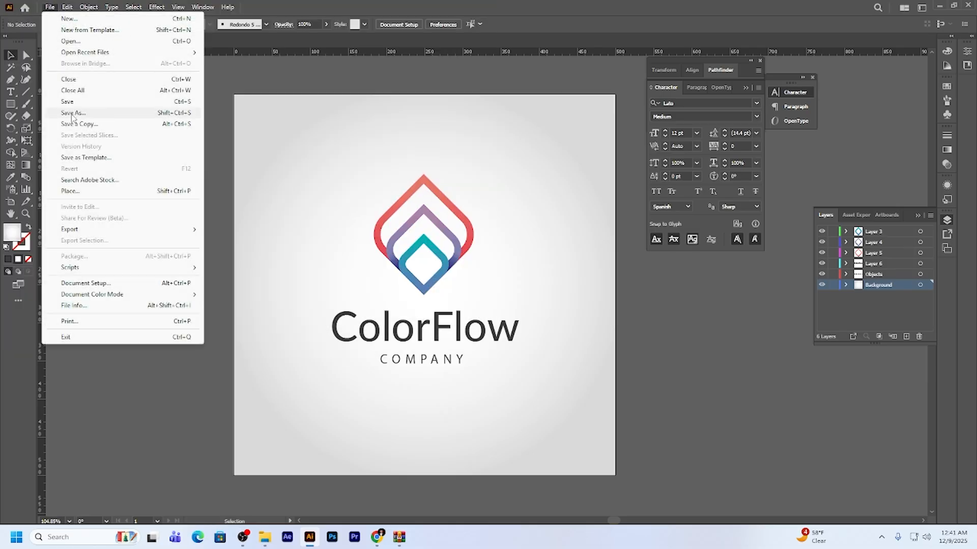
pyautogui.click(62, 113)
pyautogui.click(41, 152)
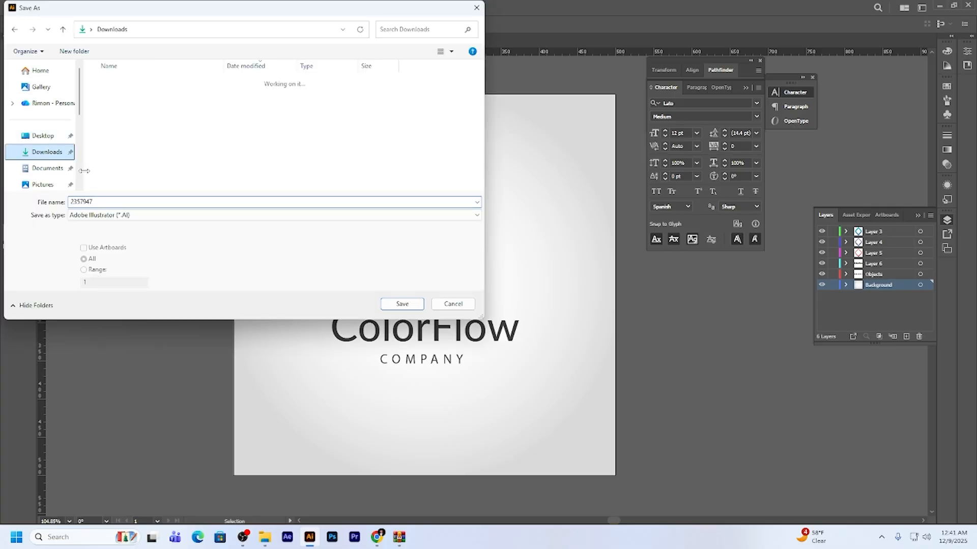
pyautogui.write('1234')
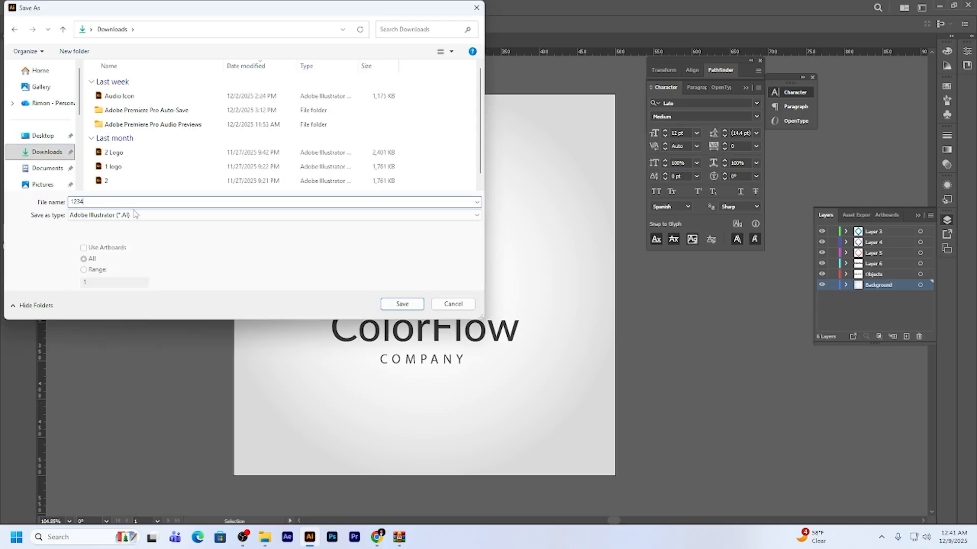
pyautogui.click(402, 304)
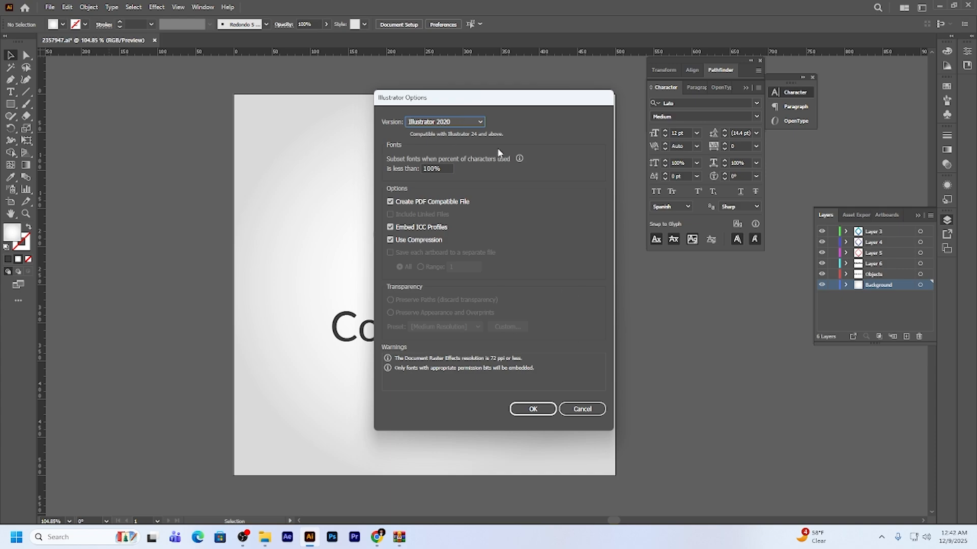
pyautogui.click(480, 122)
pyautogui.click(422, 132)
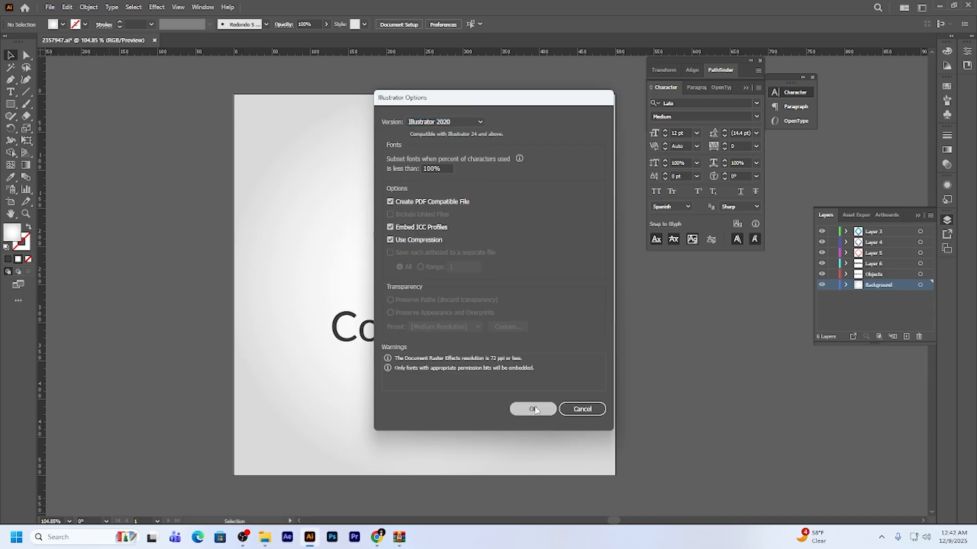
pyautogui.click(533, 409)
# Switch to After Effects and create composition Comp 1 at 1920x1080, 25 fps, 10 seconds long, with a white background
pyautogui.hotkey('alt', 'Tab')
pyautogui.click(918, 7)
pyautogui.rightClick(515, 72)
pyautogui.click(543, 115)
pyautogui.click(286, 536)
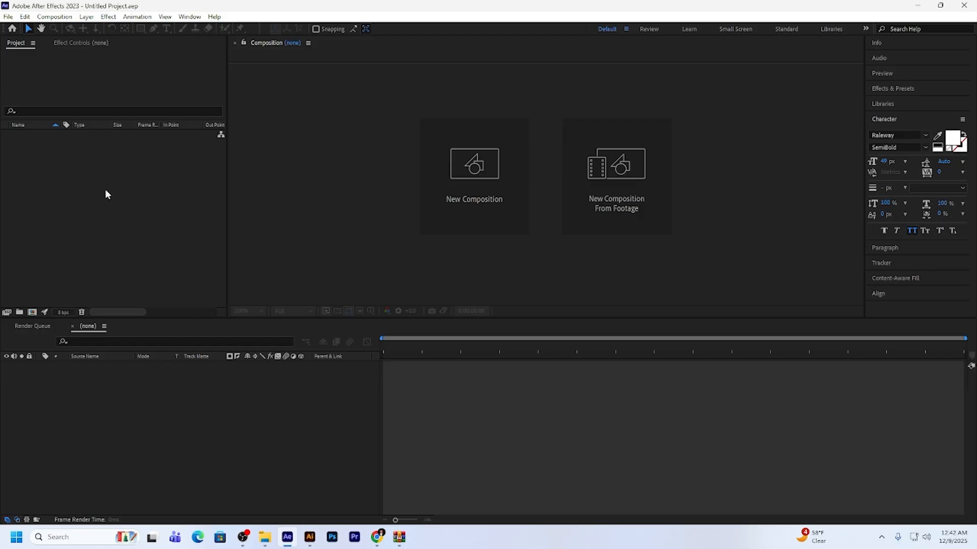
pyautogui.click(472, 173)
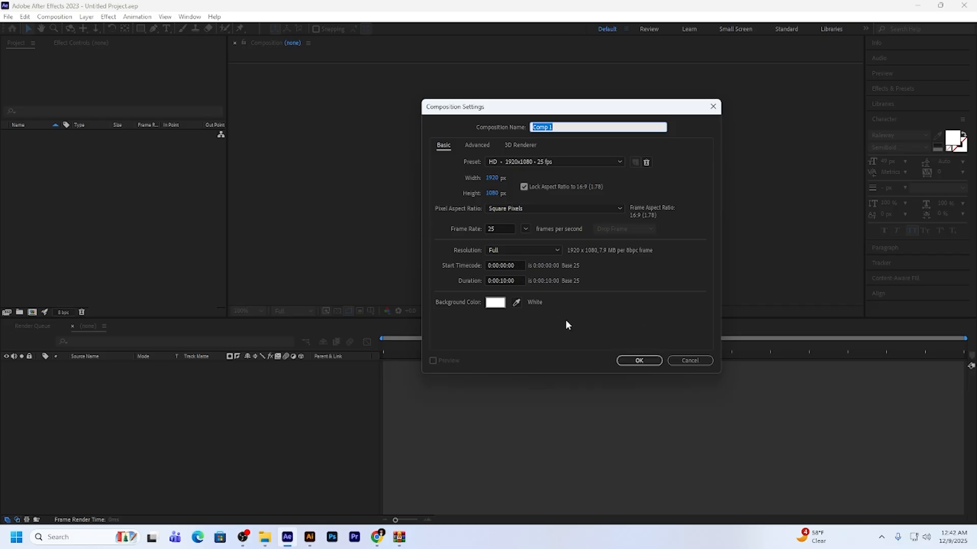
pyautogui.click(622, 358)
# Import the file 1234 from the Downloads folder as Composition - Retain Layer Sizes
pyautogui.doubleClick(80, 208)
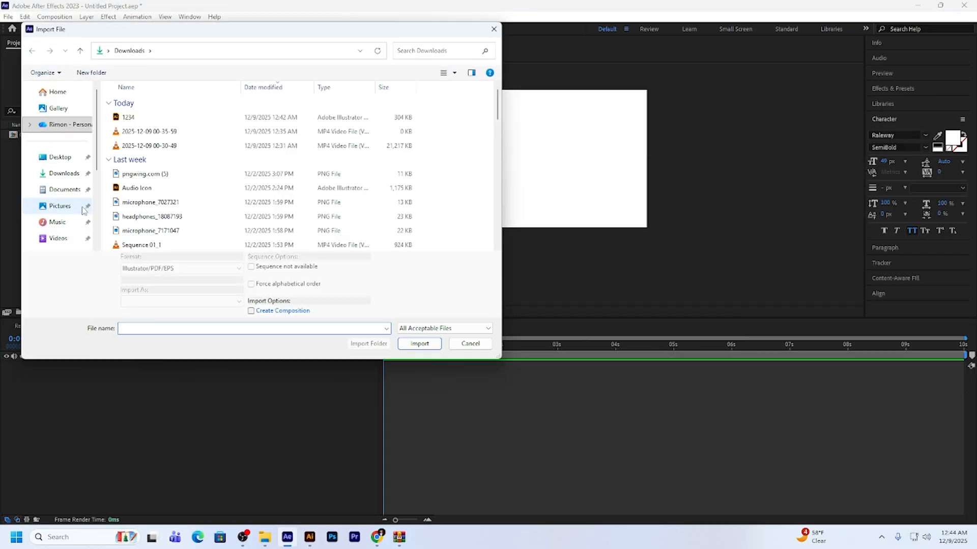
pyautogui.click(61, 173)
pyautogui.click(132, 118)
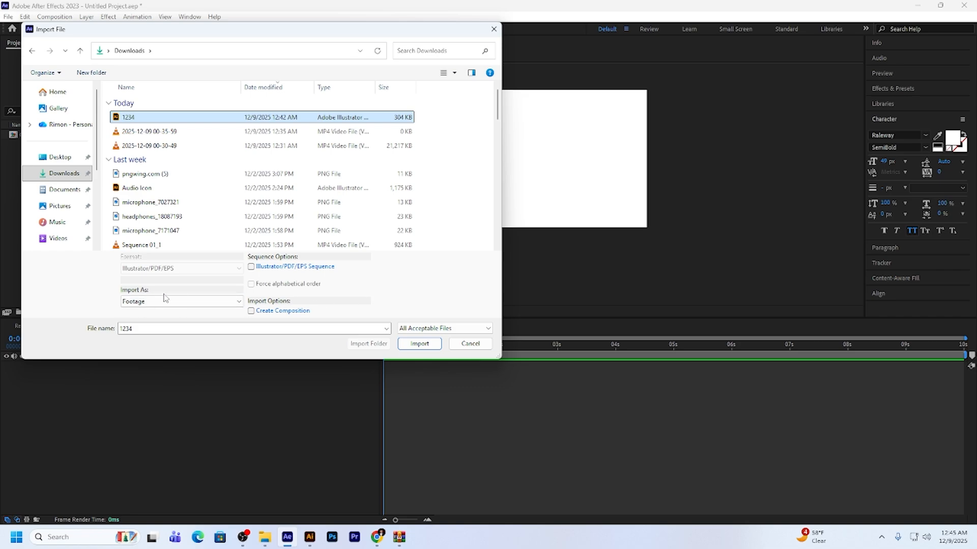
pyautogui.click(181, 306)
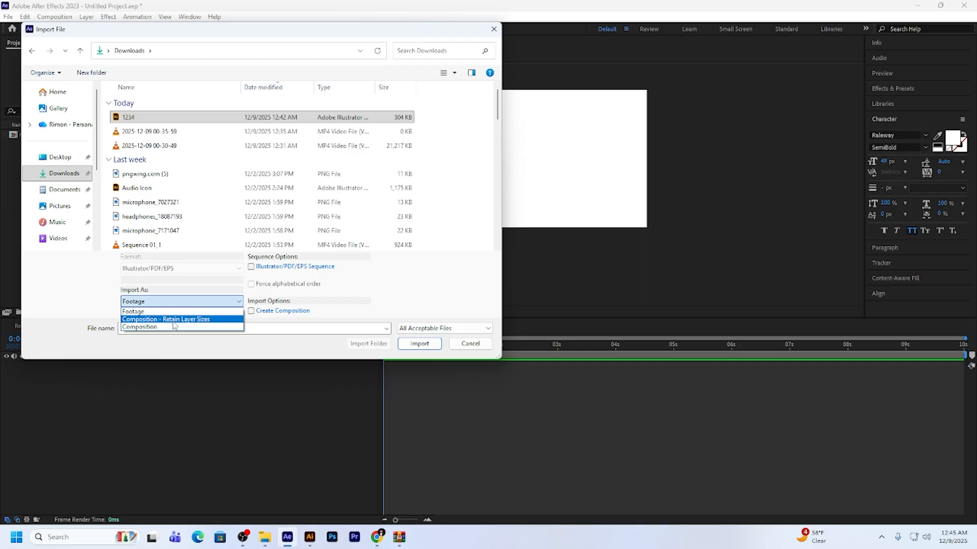
pyautogui.click(199, 320)
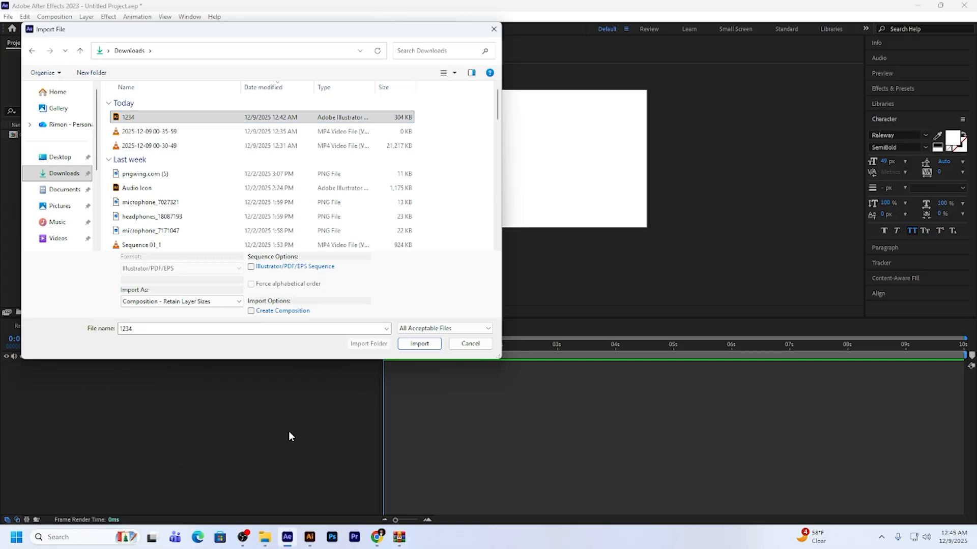
pyautogui.click(420, 343)
# Open the imported 1234 composition and delete its Background layer
pyautogui.click(25, 136)
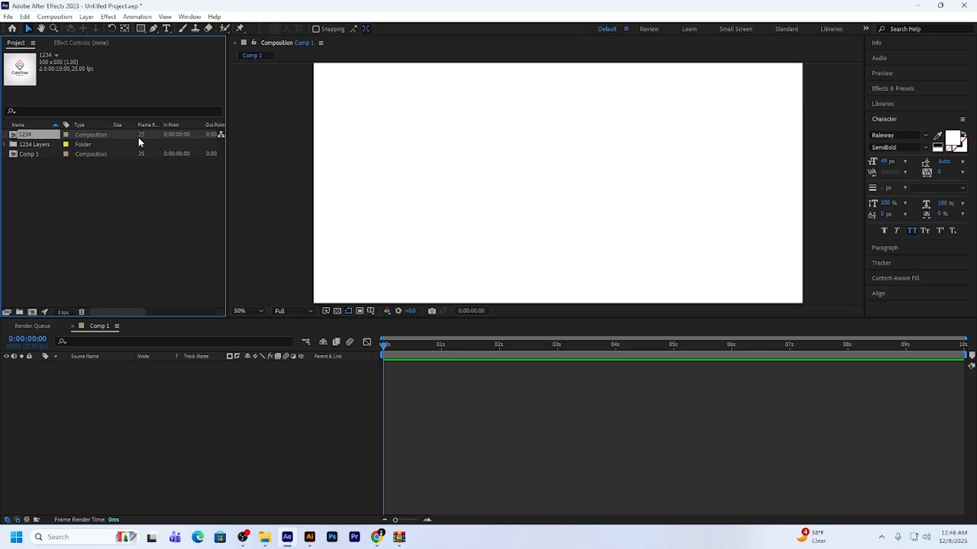
pyautogui.doubleClick(26, 134)
pyautogui.moveTo(78, 432); pyautogui.dragTo(113, 371)
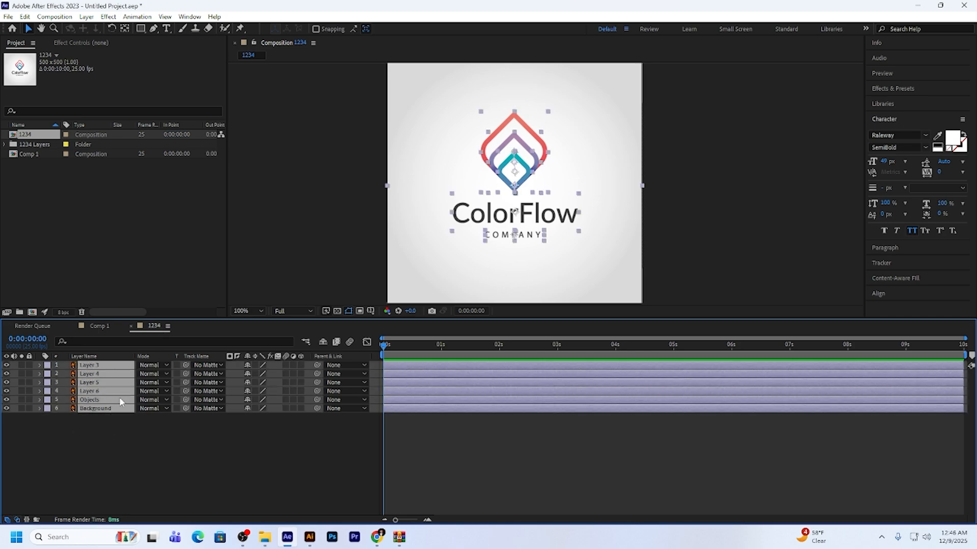
pyautogui.click(51, 444)
pyautogui.click(98, 410)
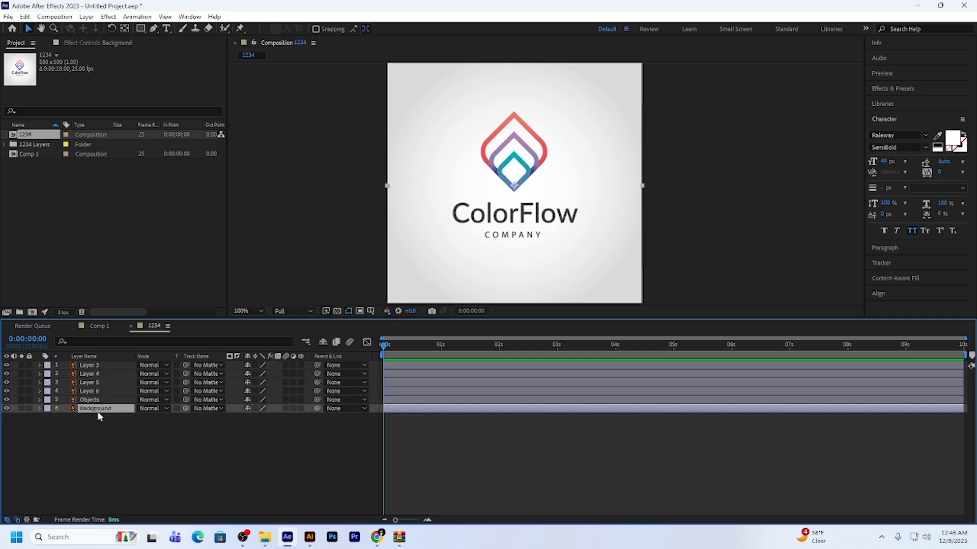
pyautogui.press('Delete')
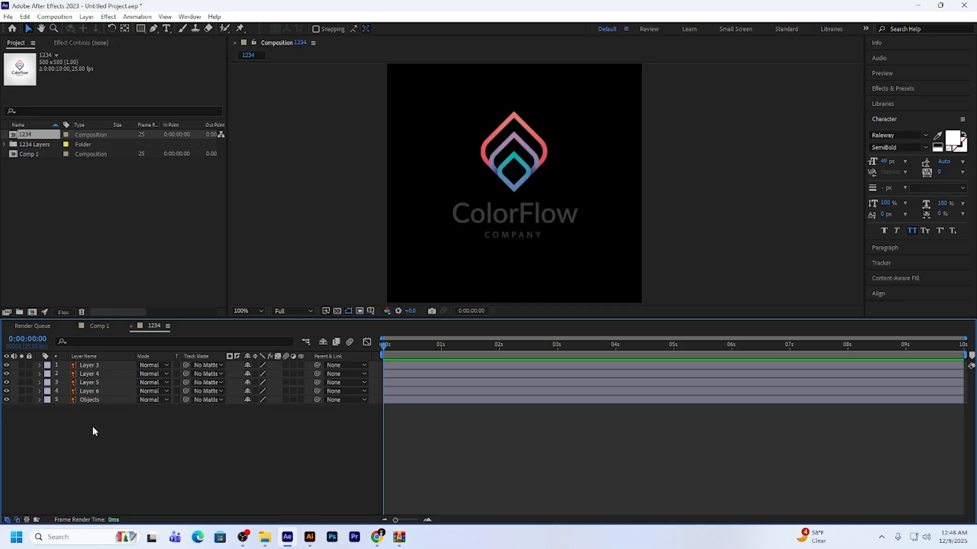
# Copy all five remaining logo layers from the 1234 composition into Comp 1
pyautogui.moveTo(104, 439); pyautogui.dragTo(108, 370)
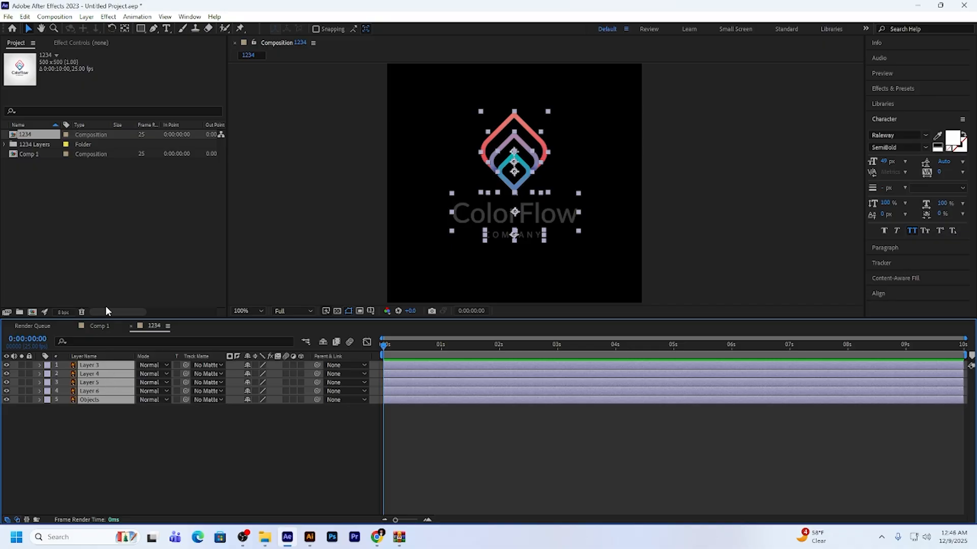
pyautogui.click(101, 326)
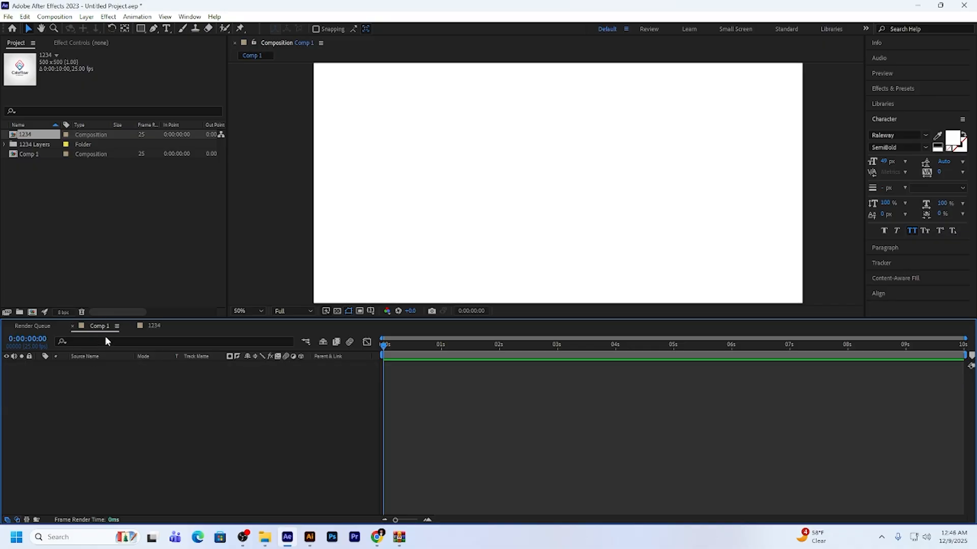
pyautogui.scroll(-2, 432, 210)
pyautogui.scroll(2, 442, 263)
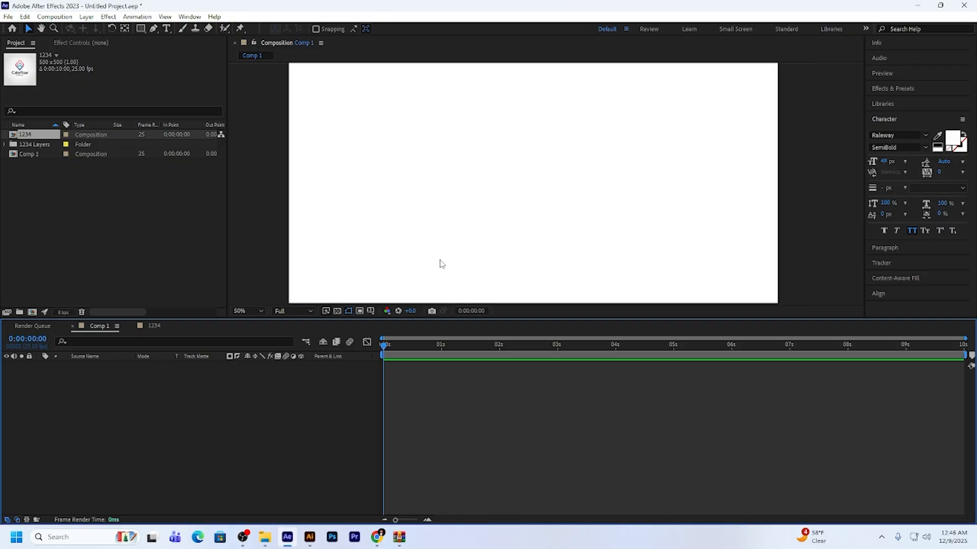
pyautogui.hotkey('ctrl', 'v')
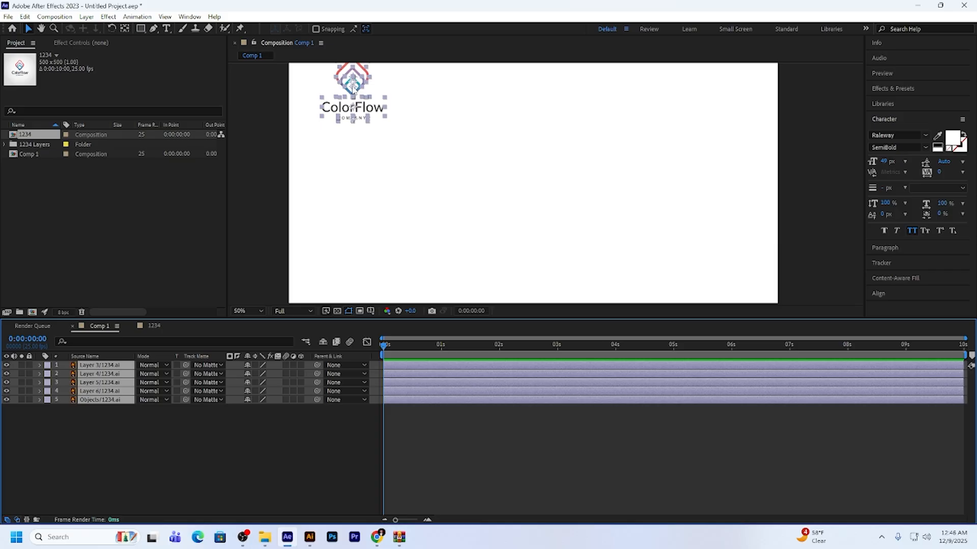
pyautogui.moveTo(350, 95); pyautogui.dragTo(364, 131)
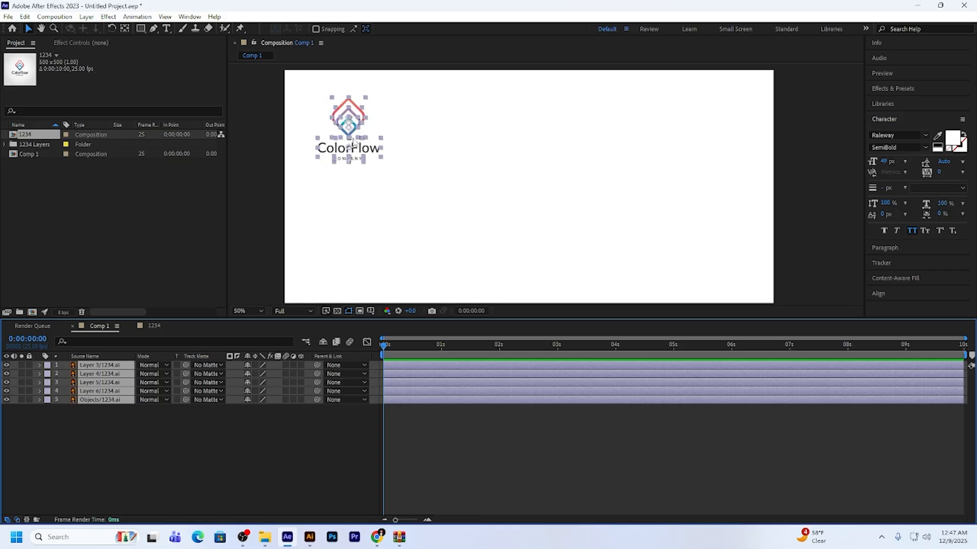
pyautogui.scroll(-2, 373, 146)
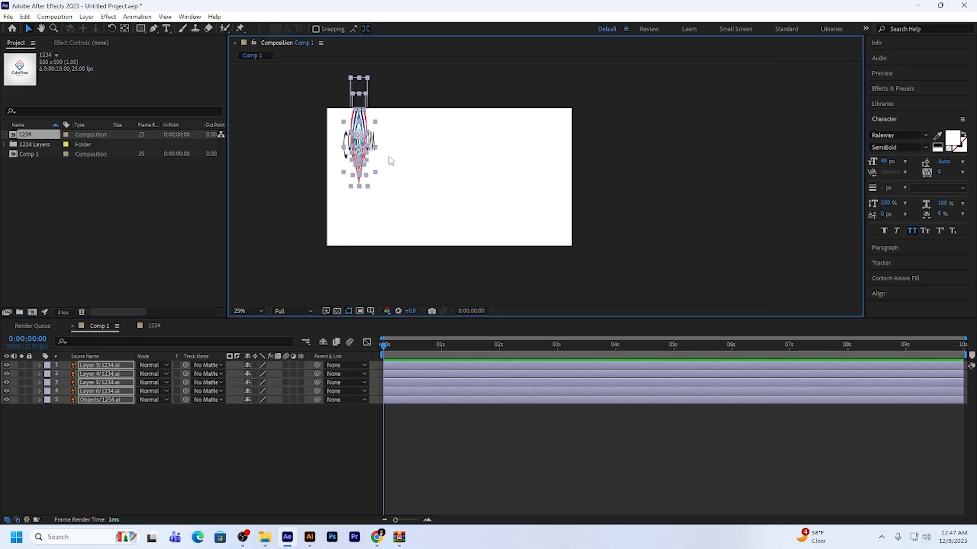
pyautogui.hotkey('ctrl', 'z')
pyautogui.moveTo(356, 147); pyautogui.dragTo(438, 179)
pyautogui.hotkey('ctrl', 'z')
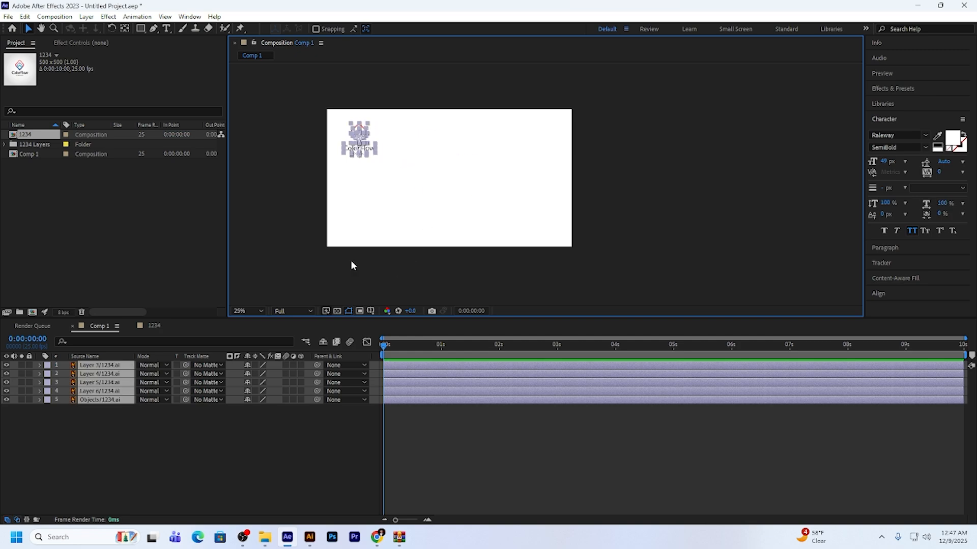
# Add a null object to Comp 1 above the logo layers
pyautogui.click(111, 449)
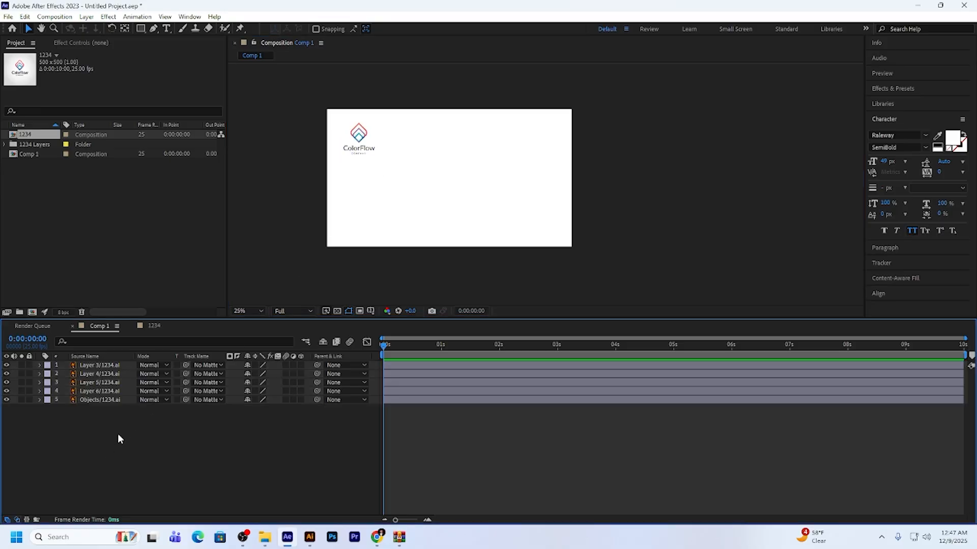
pyautogui.rightClick(120, 432)
pyautogui.moveTo(148, 312)
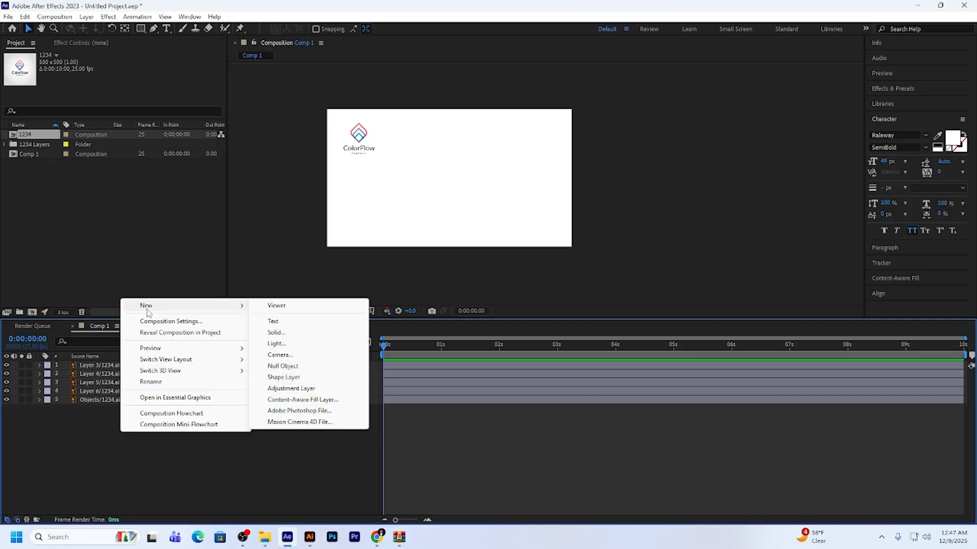
pyautogui.click(299, 367)
pyautogui.click(102, 466)
pyautogui.click(94, 367)
pyautogui.click(113, 446)
pyautogui.click(94, 367)
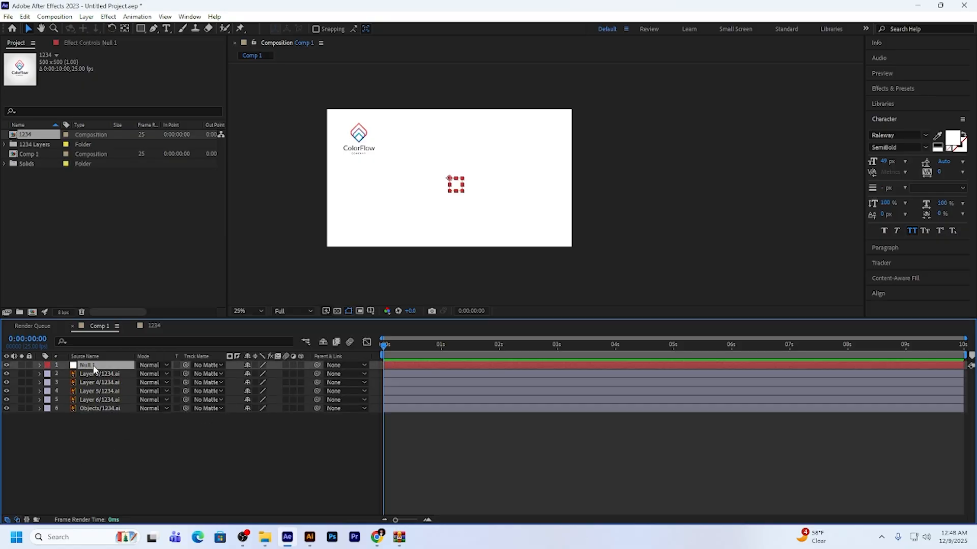
# Move the null object onto the lower centre of the logo icon and parent all five logo layers to it
pyautogui.scroll(2, 333, 139)
pyautogui.moveTo(568, 222); pyautogui.dragTo(387, 138)
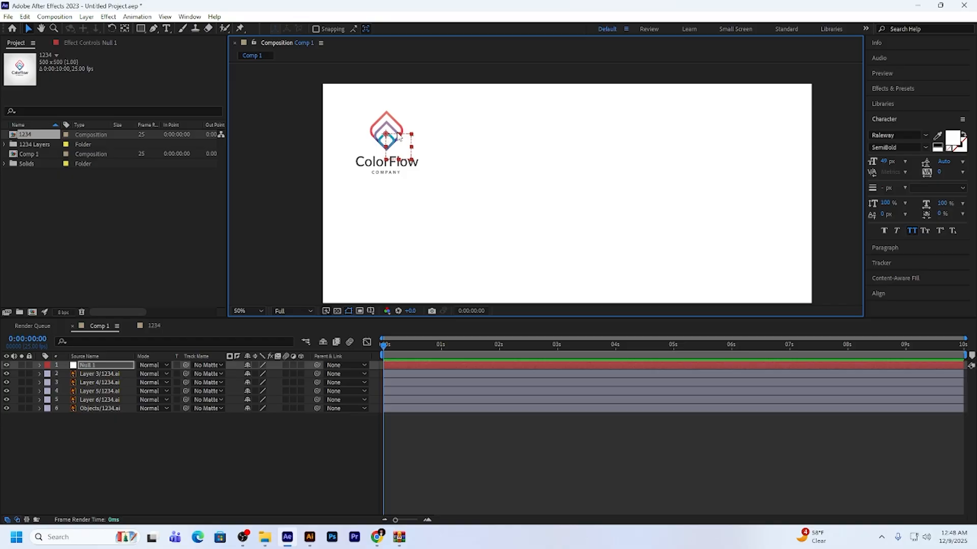
pyautogui.moveTo(71, 465); pyautogui.dragTo(96, 377)
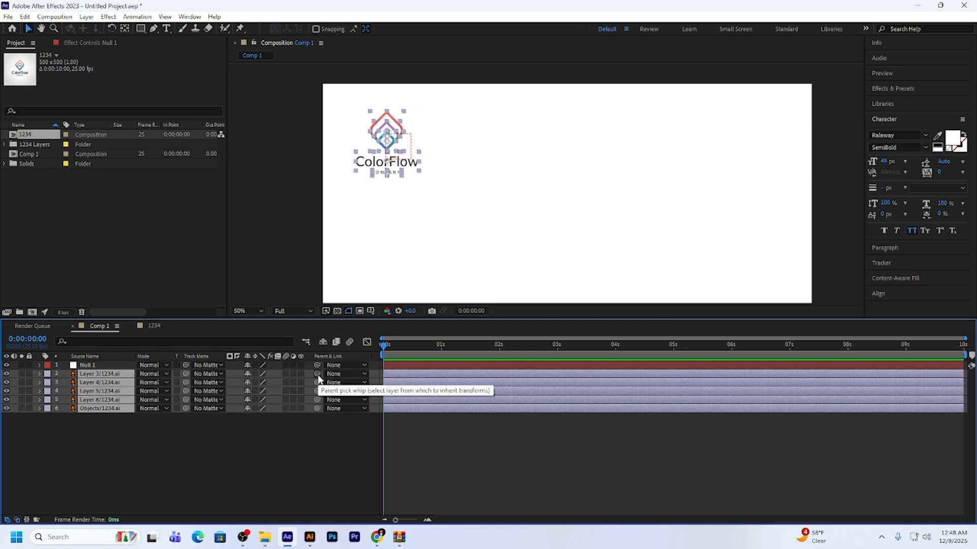
pyautogui.moveTo(317, 374); pyautogui.dragTo(98, 369)
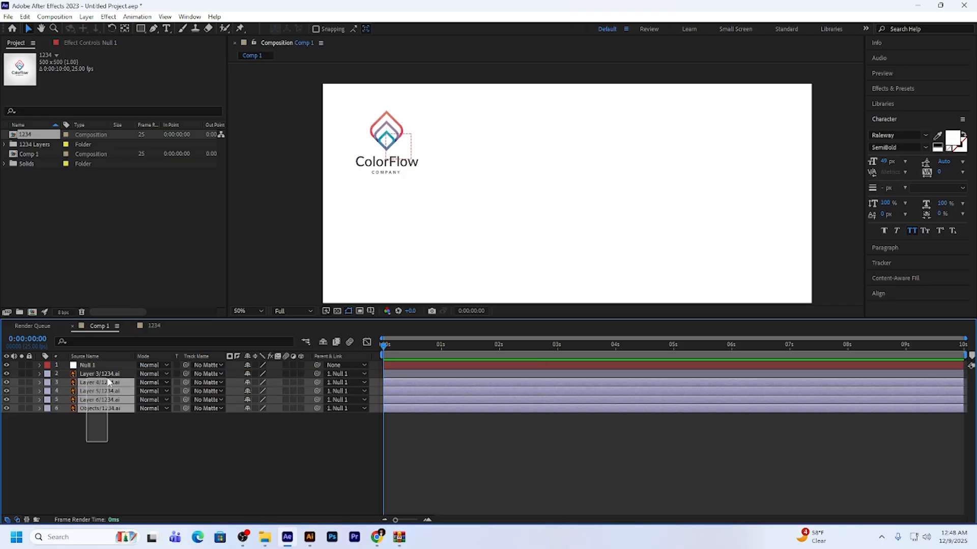
# Centre the null object horizontally and vertically in the composition so that the parented logo moves with it
pyautogui.click(90, 366)
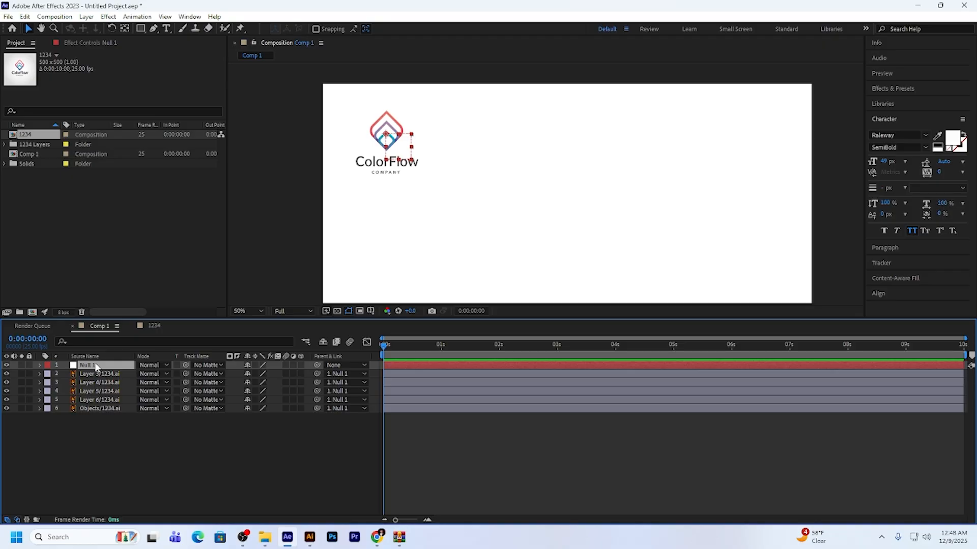
pyautogui.click(885, 292)
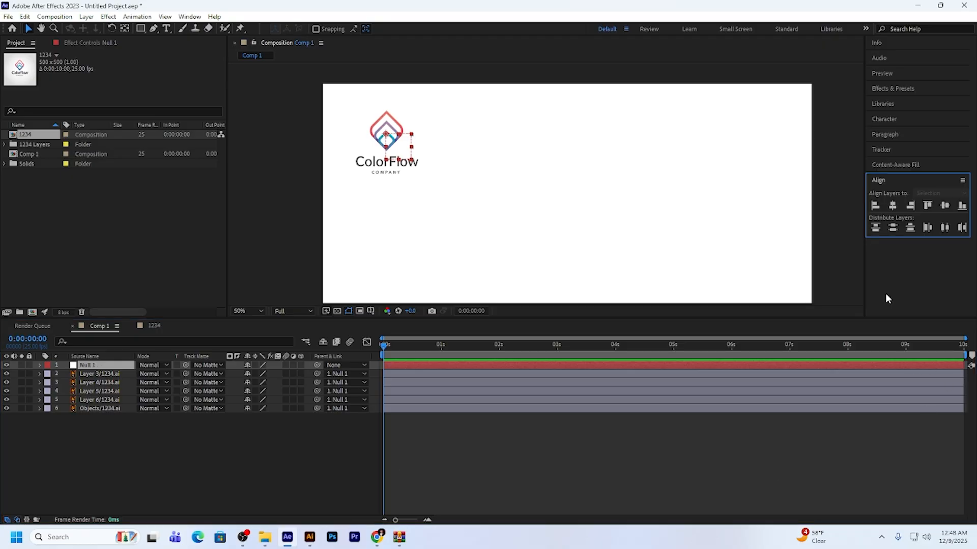
pyautogui.click(894, 206)
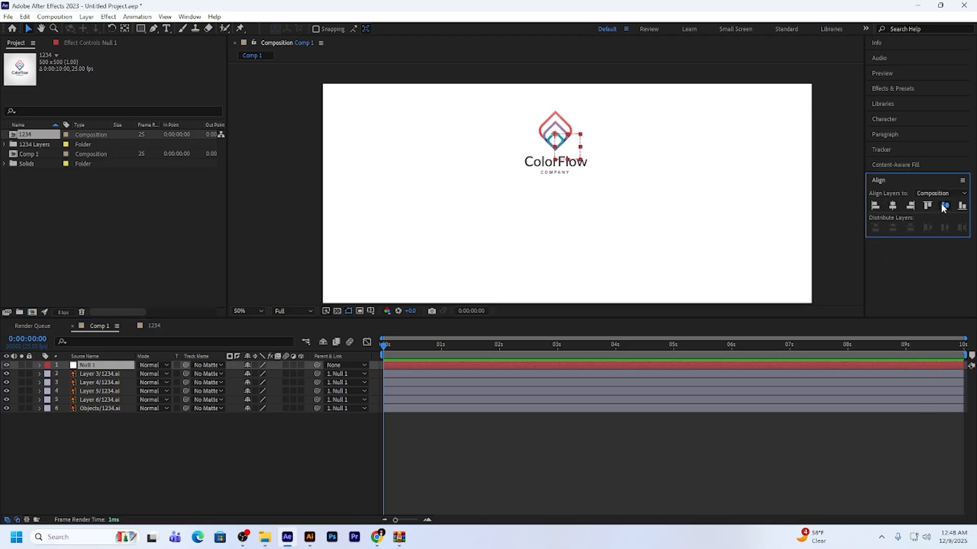
pyautogui.click(944, 206)
pyautogui.scroll(-2, 556, 203)
pyautogui.scroll(2, 556, 240)
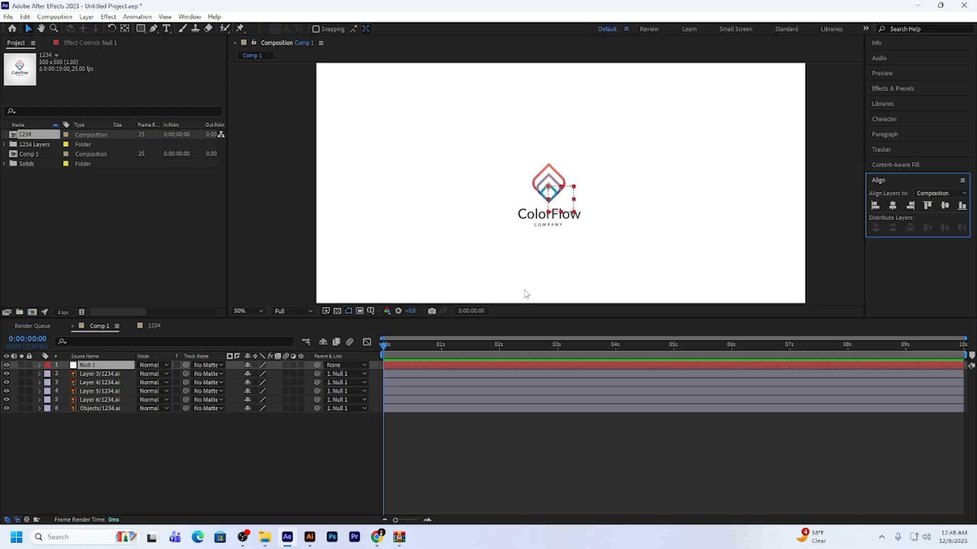
# Enlarge the logo by scaling the null object to 226%, and delete the null object
pyautogui.click(87, 369)
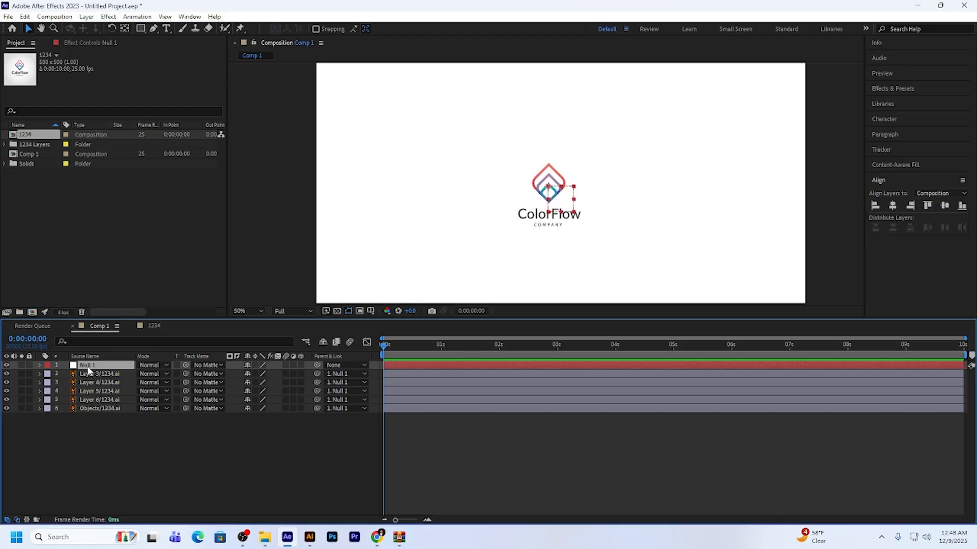
pyautogui.press('s')
pyautogui.moveTo(260, 374); pyautogui.dragTo(322, 374)
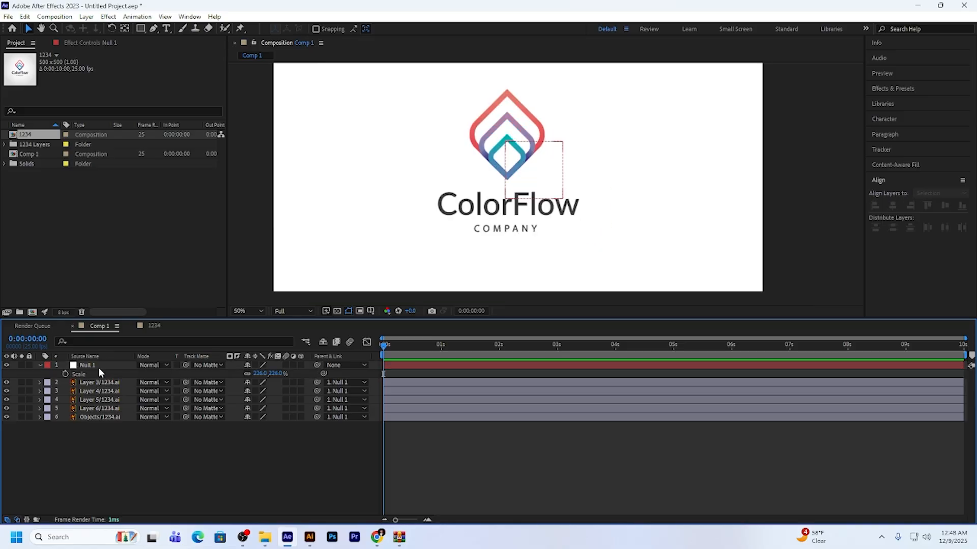
pyautogui.click(99, 367)
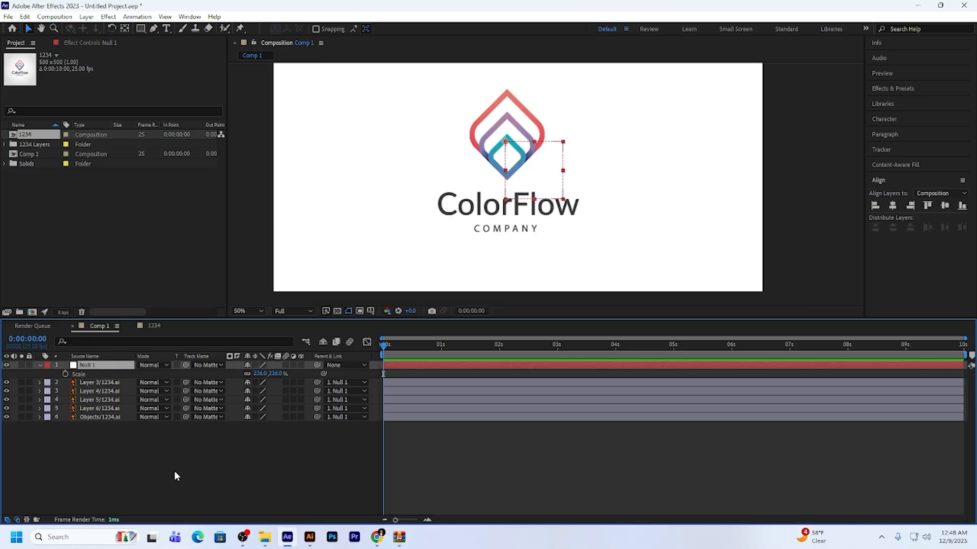
pyautogui.press('Delete')
# Examine which logo part each layer holds and inspect the sharpness of the enlarged ColorFlow text up close
pyautogui.click(92, 367)
pyautogui.click(93, 375)
pyautogui.click(101, 391)
pyautogui.click(104, 399)
pyautogui.click(104, 392)
pyautogui.click(104, 383)
pyautogui.click(107, 375)
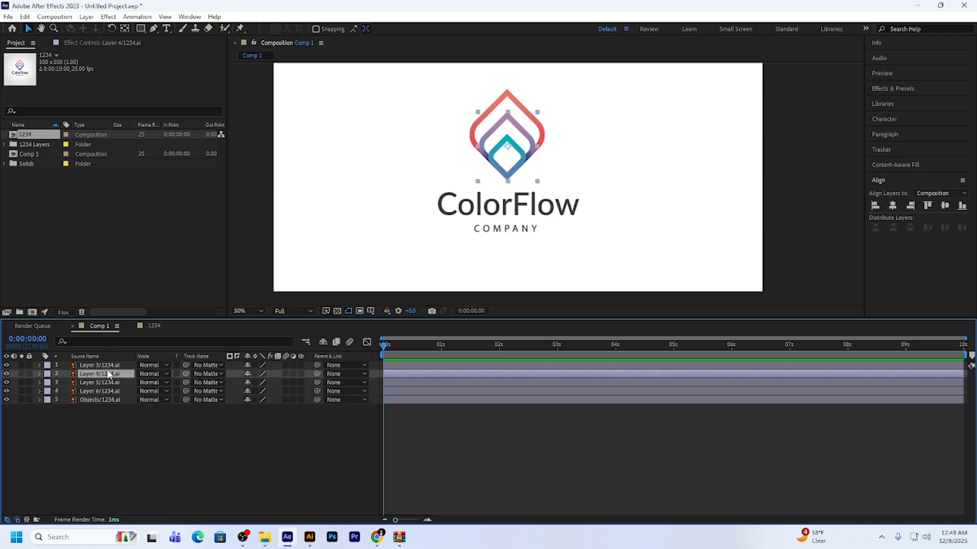
pyautogui.click(531, 203)
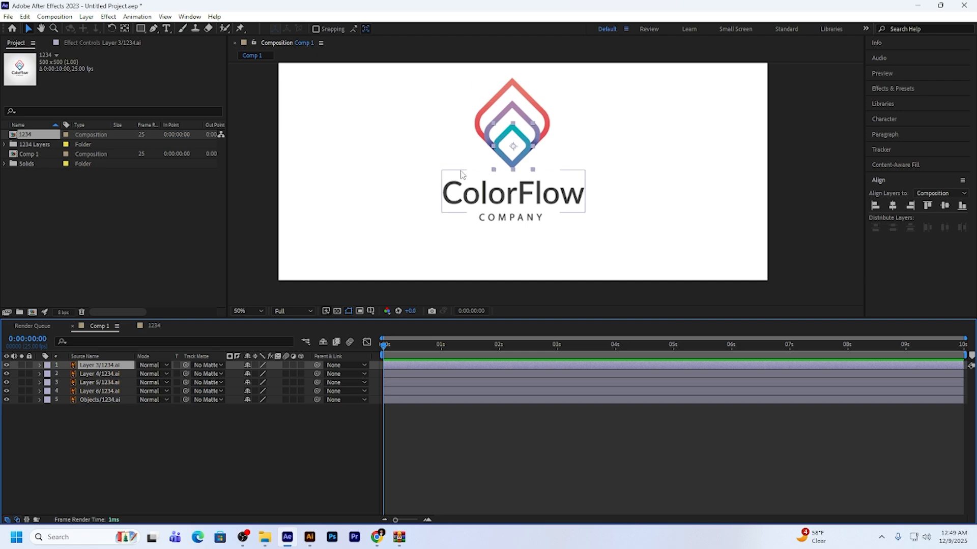
pyautogui.scroll(4, 510, 159)
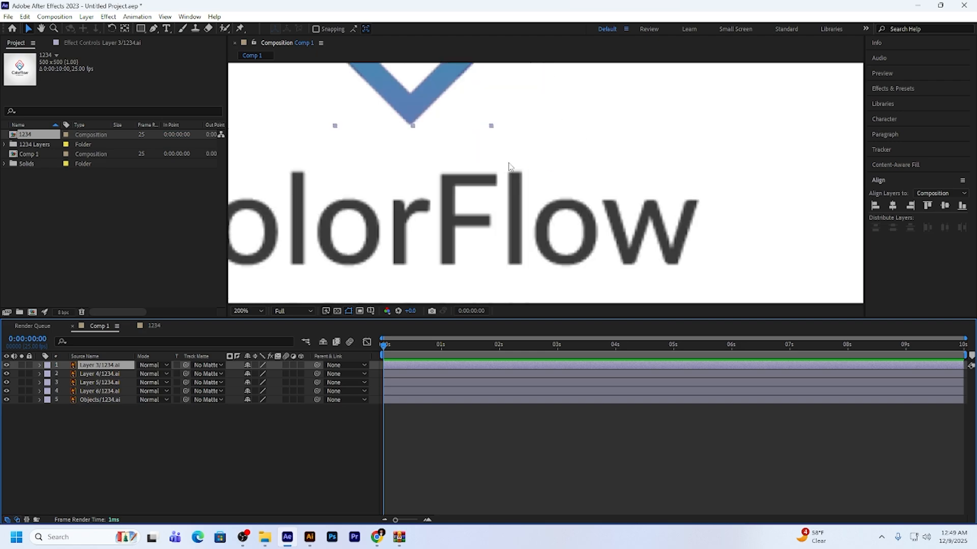
pyautogui.scroll(-4, 601, 168)
pyautogui.press('space')
pyautogui.moveTo(594, 141); pyautogui.dragTo(586, 173)
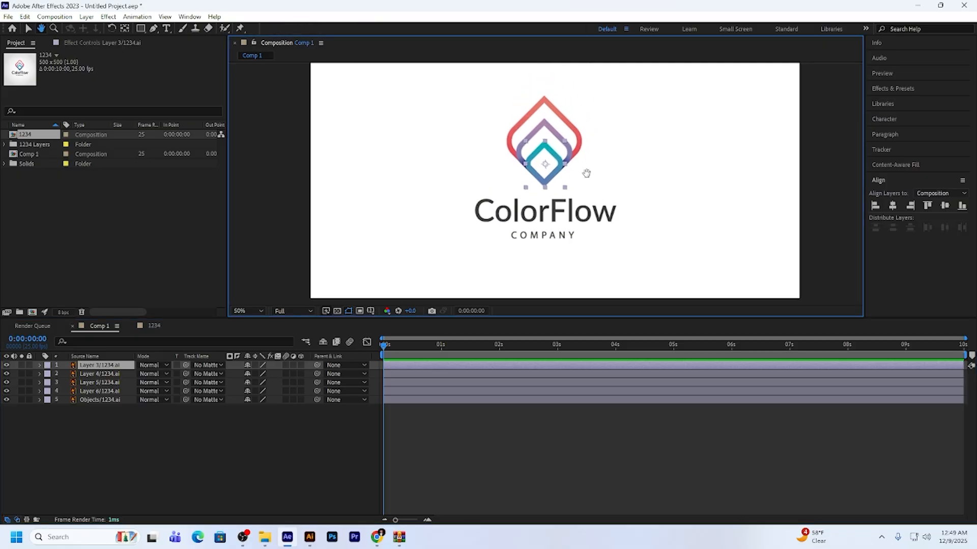